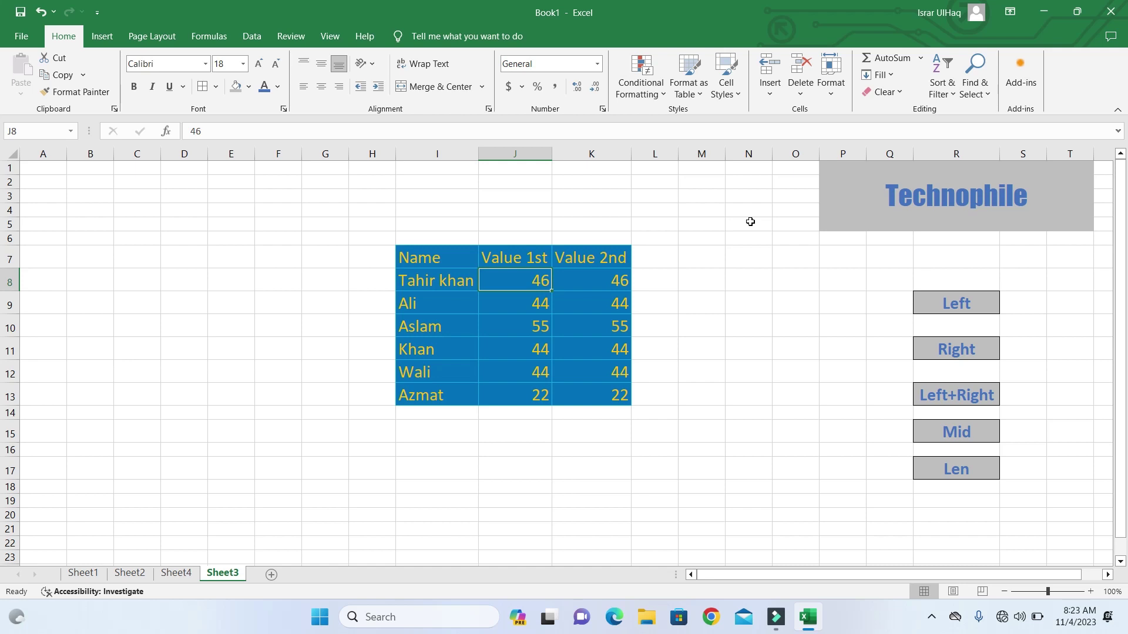
Step: Review the text function labels listed in column R, from R9 down to R17
left_click(958, 309)
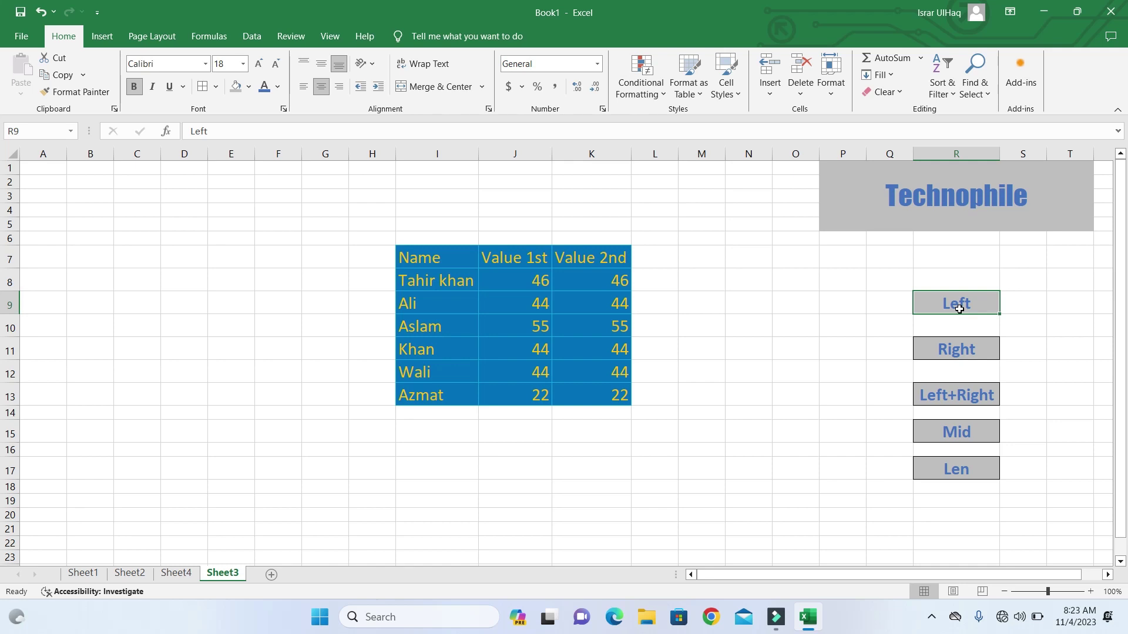
left_click(975, 347)
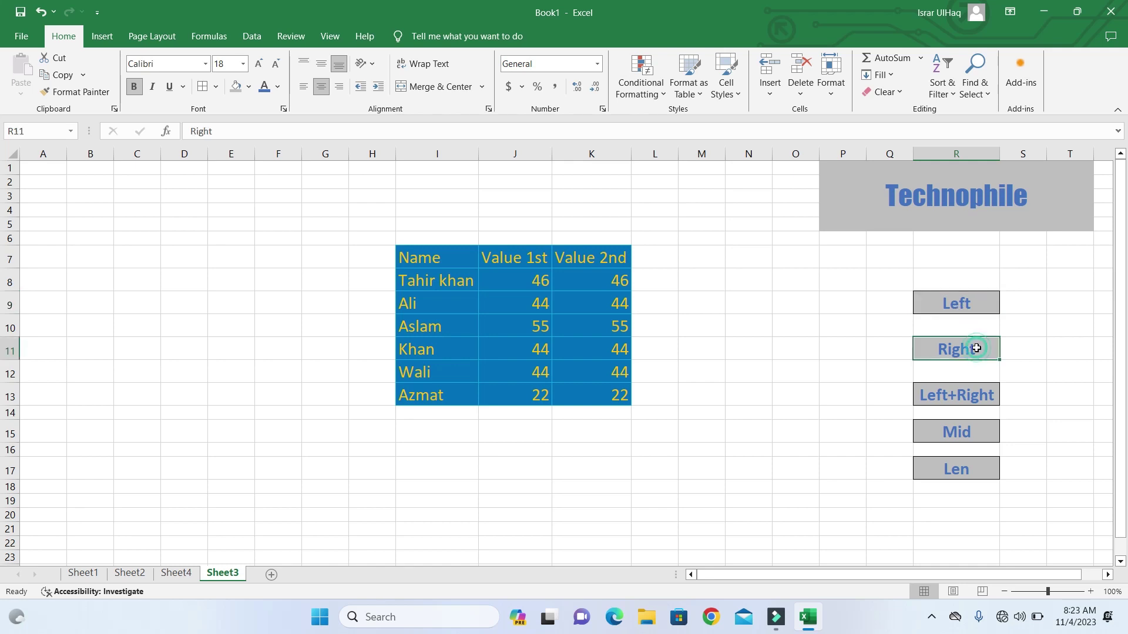
left_click(963, 398)
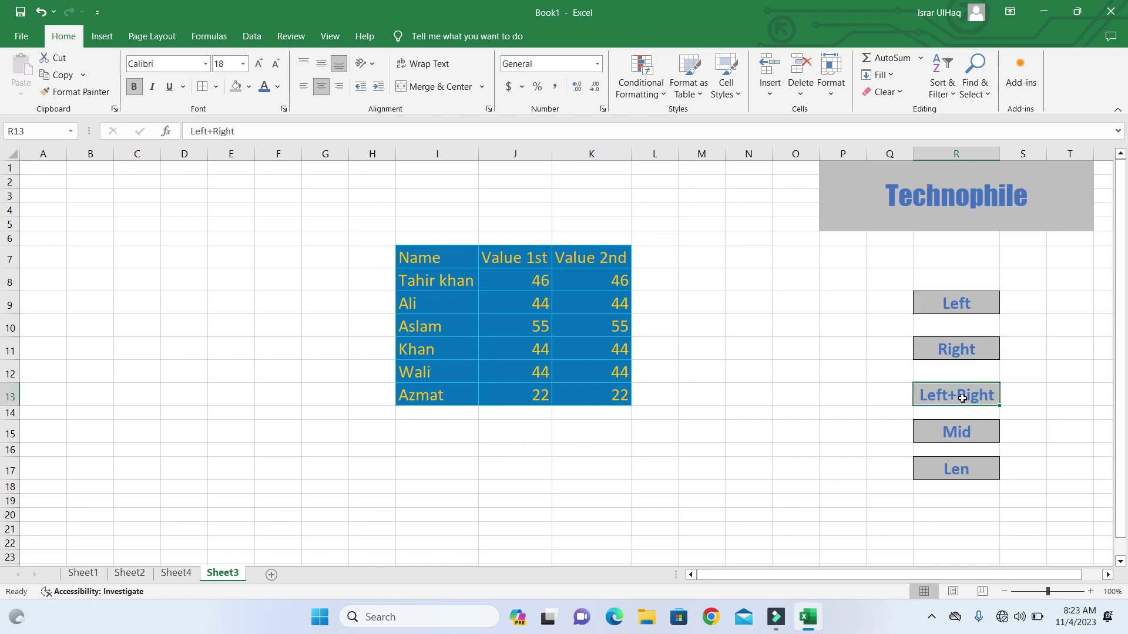
left_click(962, 433)
left_click(978, 466)
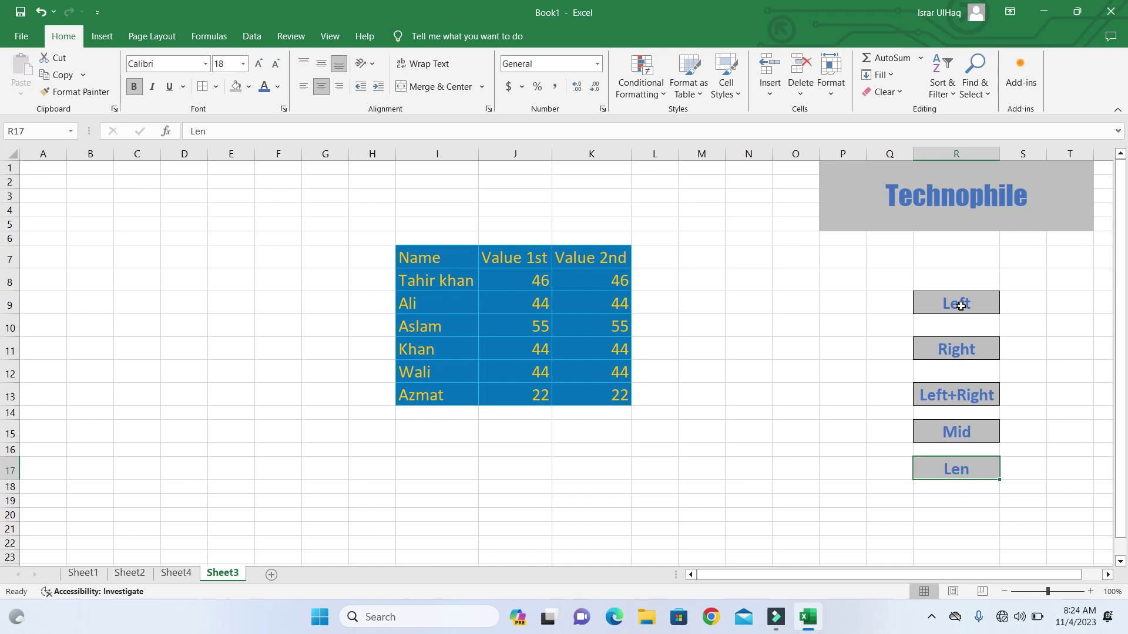
left_click(959, 302)
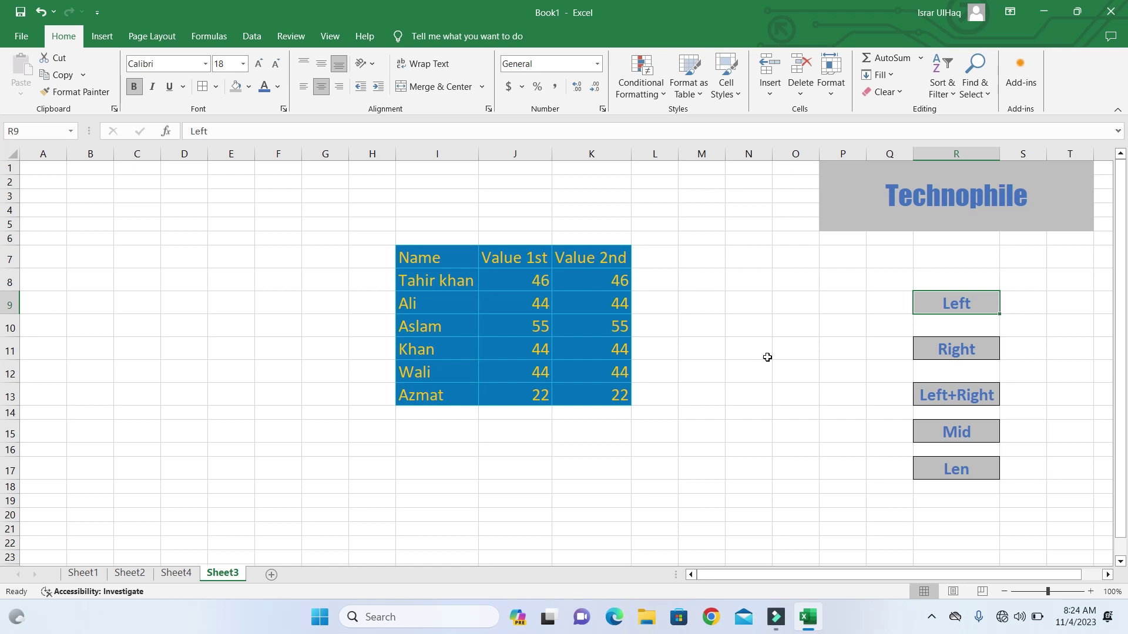
Step: Enter =LEFT(I8,3) in cell O10 to extract the first three characters of the first name in the table
left_click(799, 331)
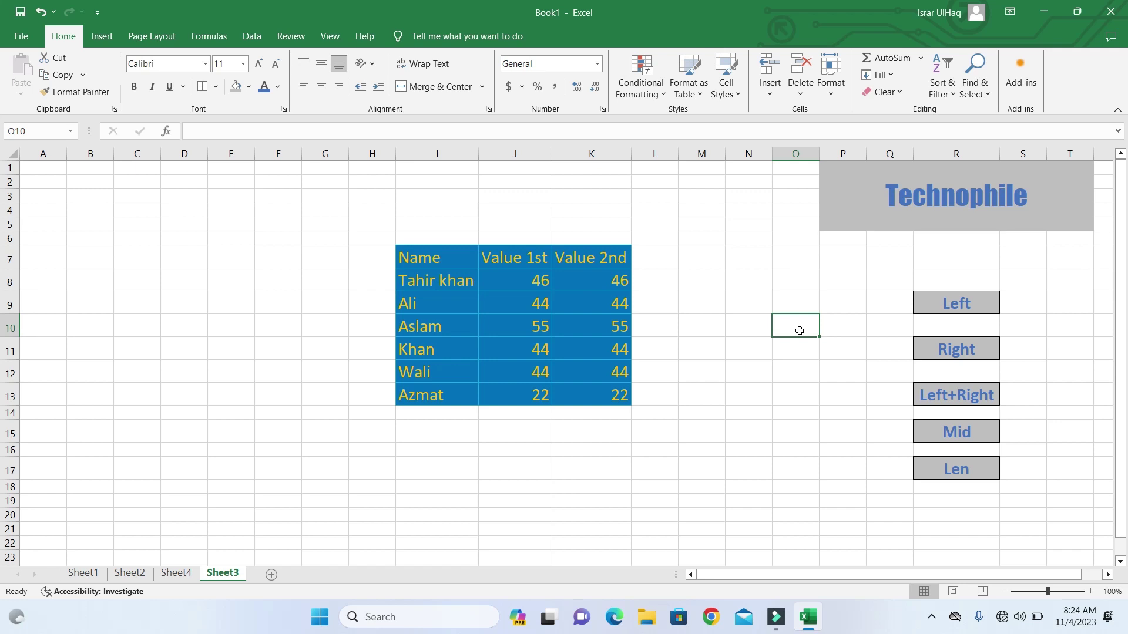
type("=")
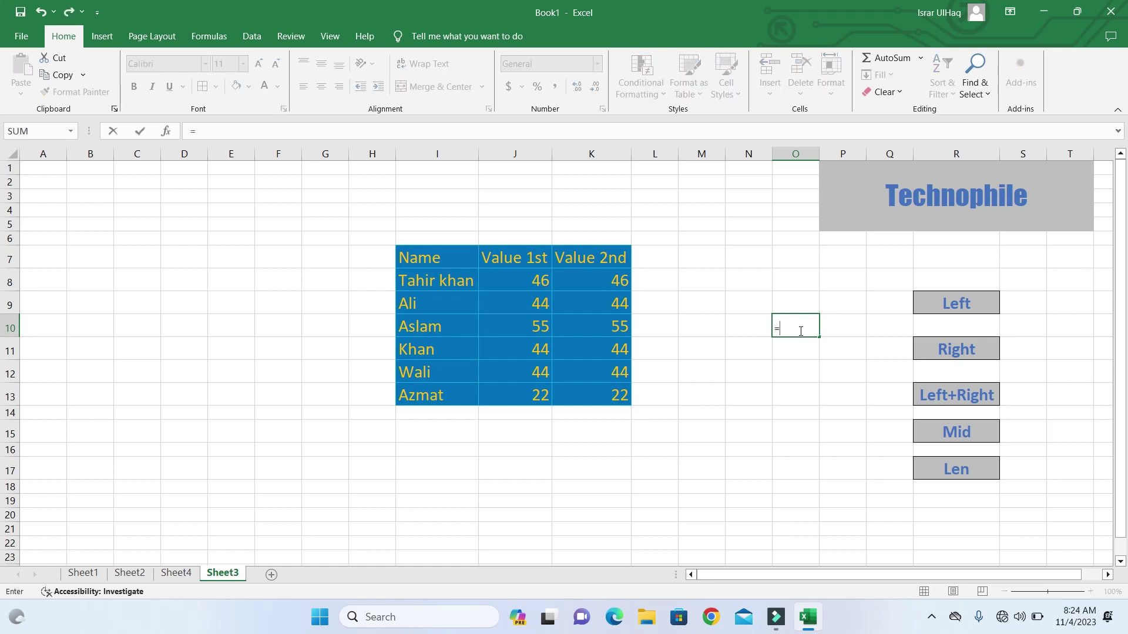
type("left")
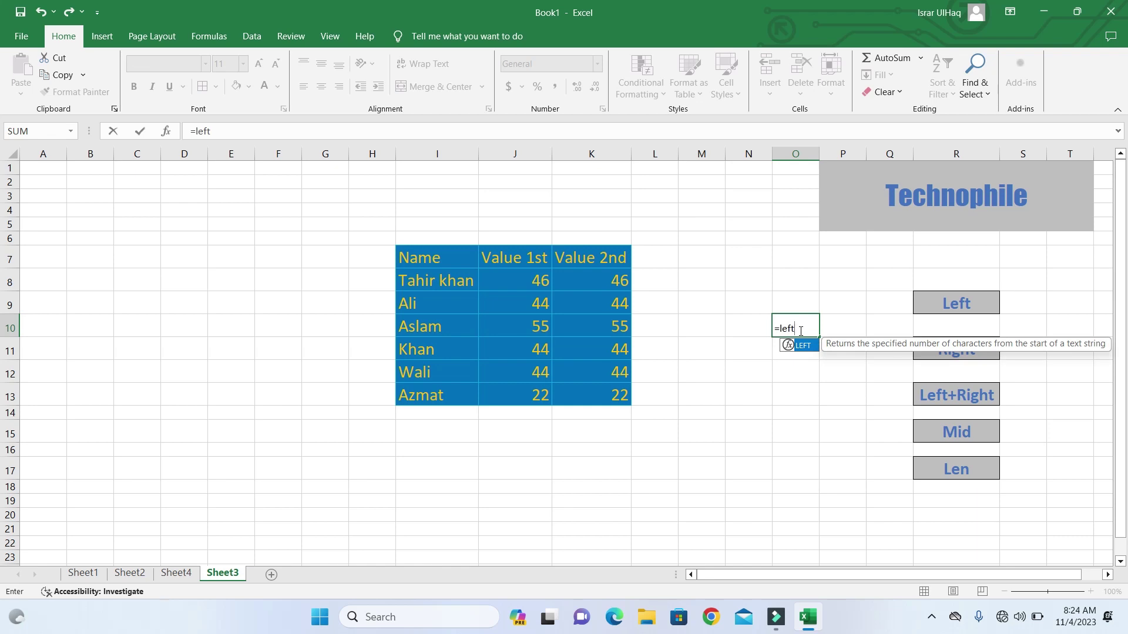
type("(")
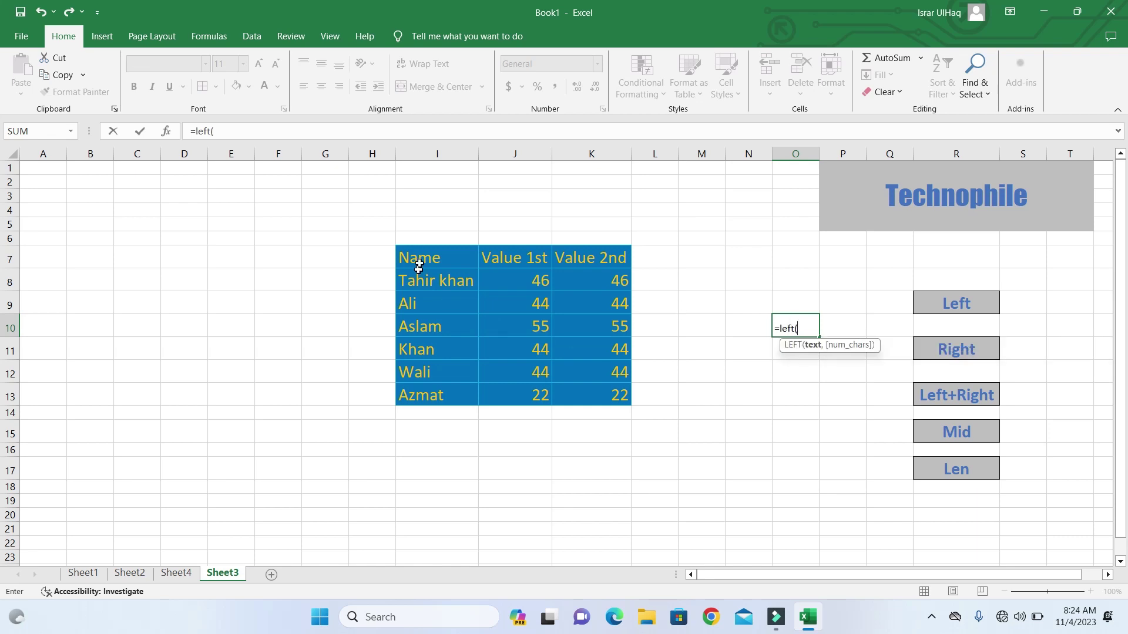
left_click(431, 286)
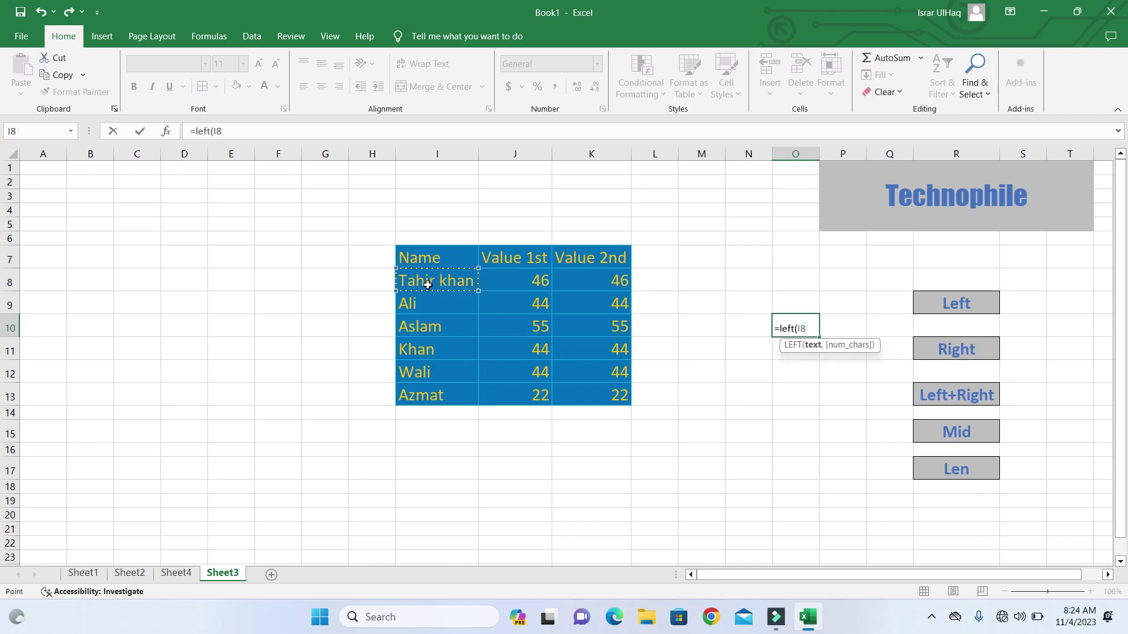
type(",3")
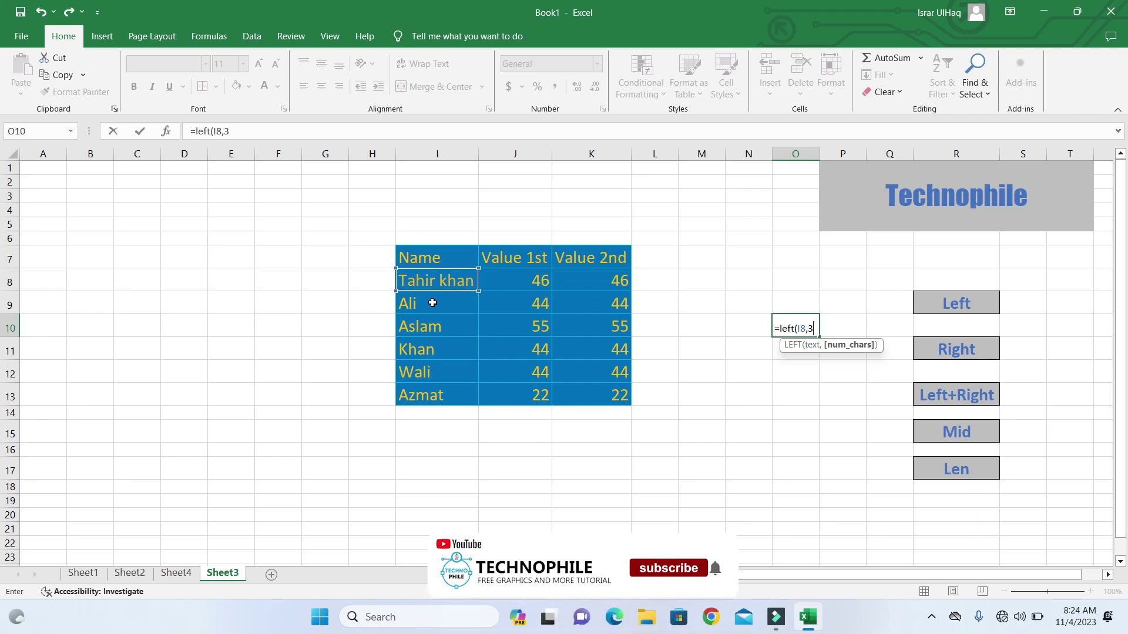
type(")")
key("Return")
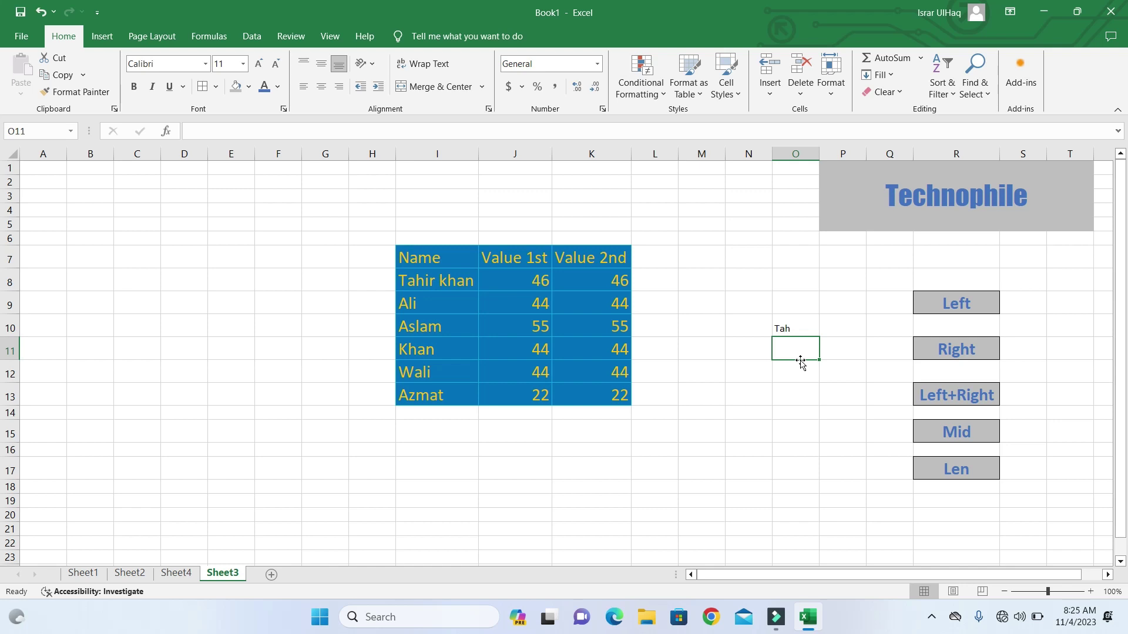
Step: Enter =LEFT(K8,1) in cell O11 to extract the first digit of the first Value 2nd entry
type("=left")
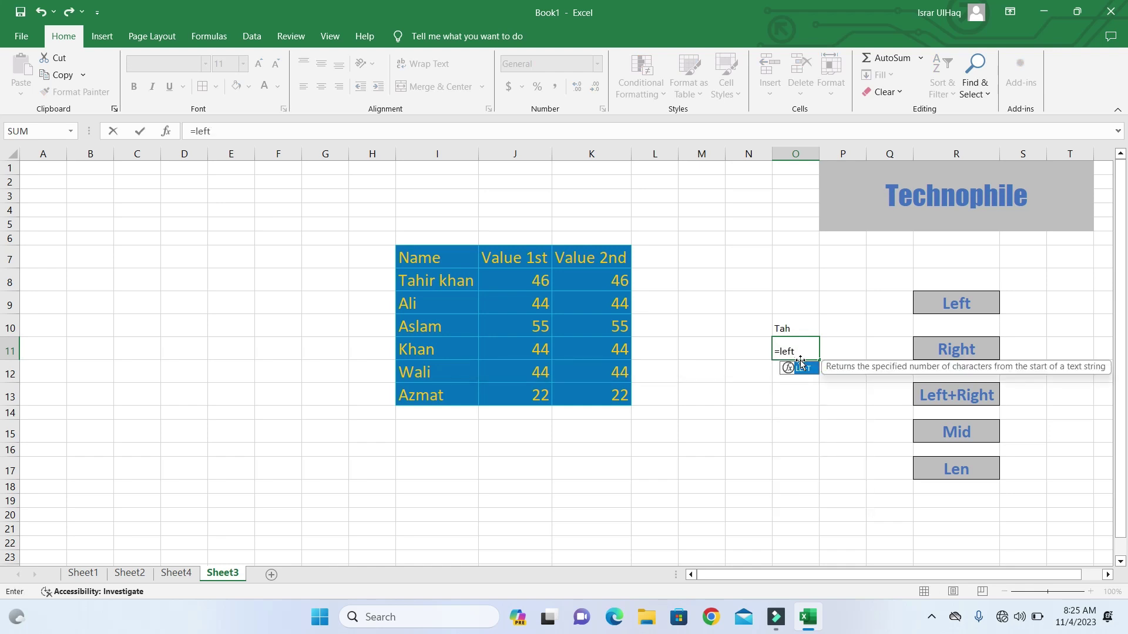
type("(")
left_click(585, 281)
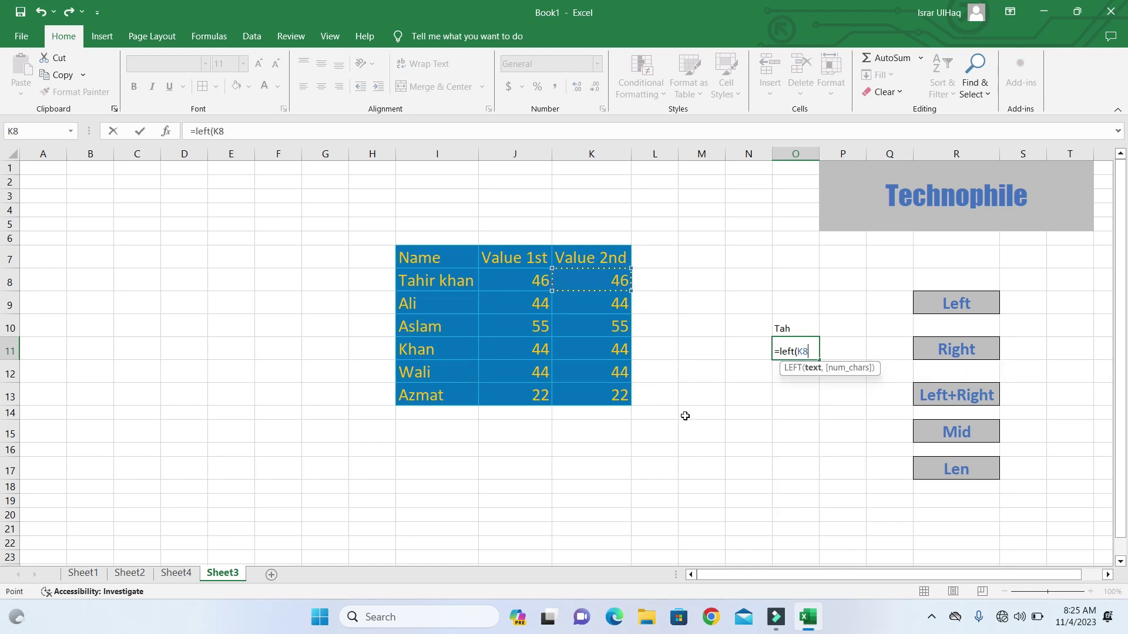
type(",1")
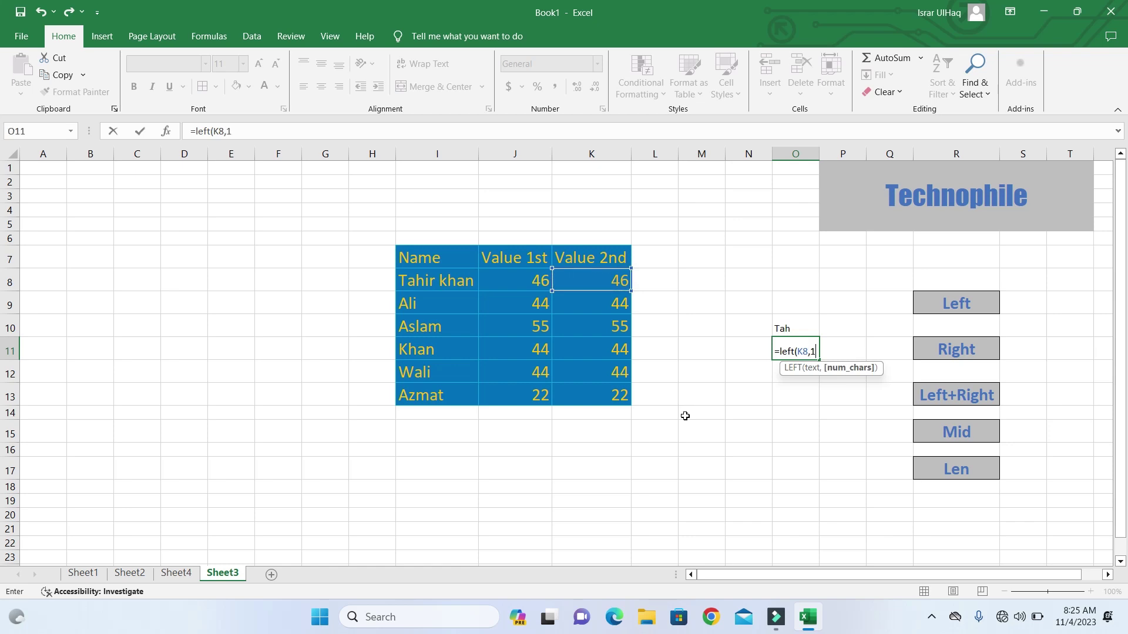
type(")")
key("Return")
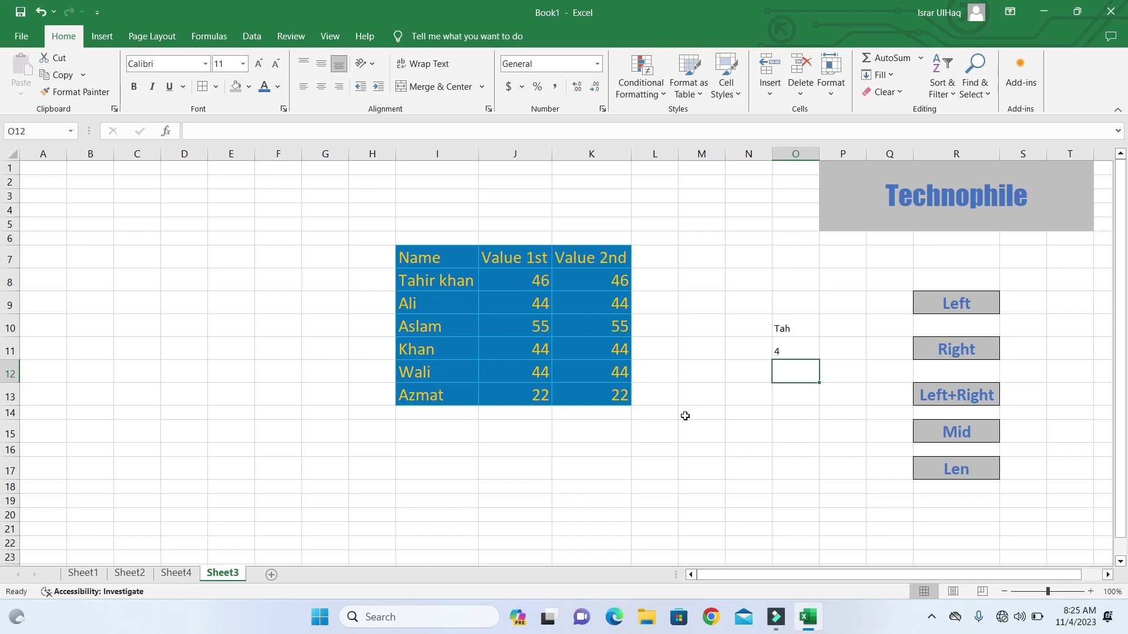
Step: Enter =RIGHT(I10,2) in cell O12 to extract the last two characters of the name in I10, and compare it with the source cell
type("=right")
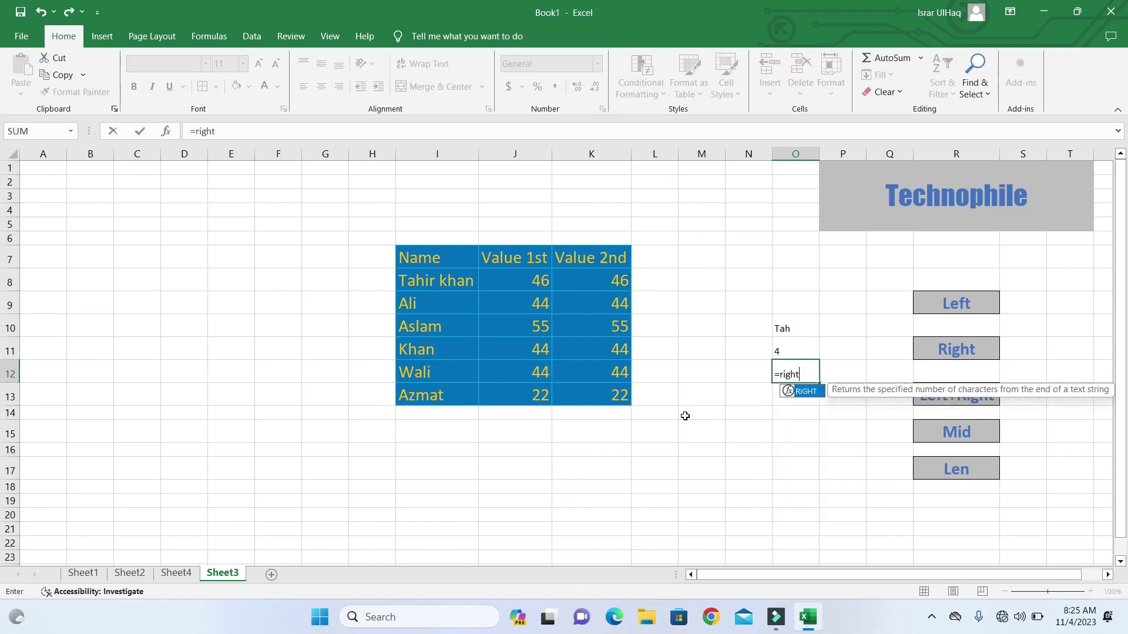
key("Tab")
left_click(437, 329)
type(",")
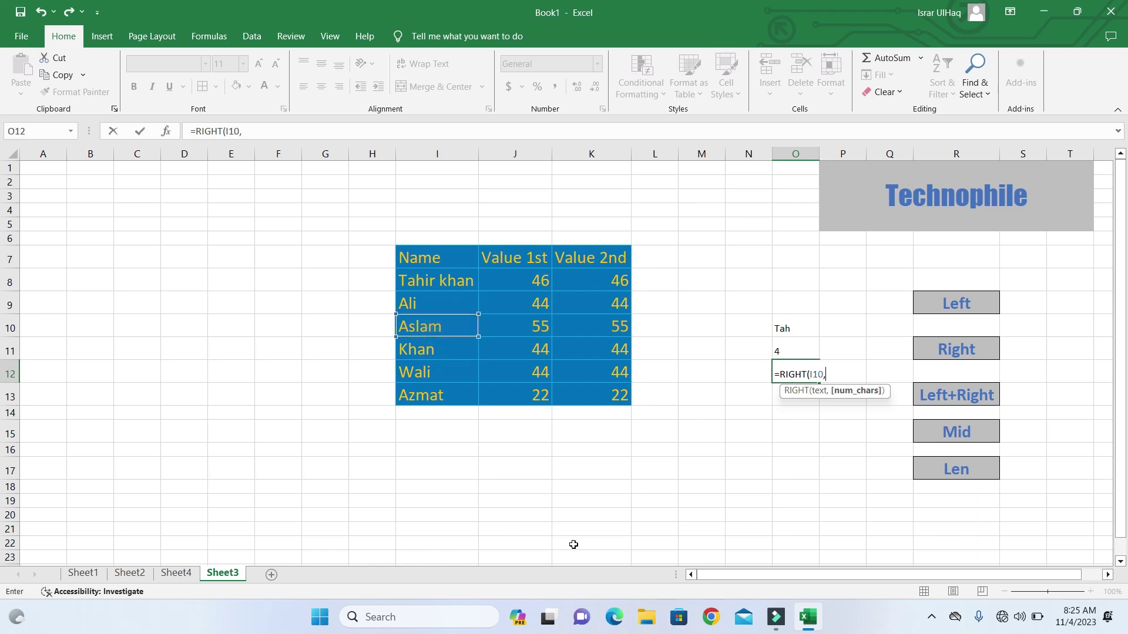
type("2)")
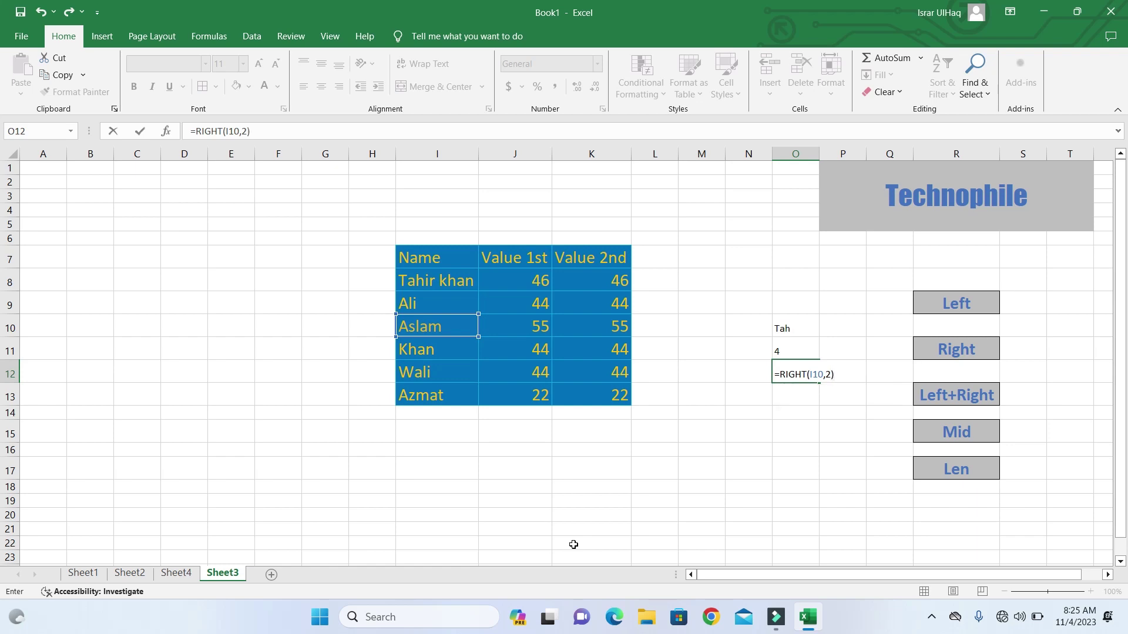
key("Return")
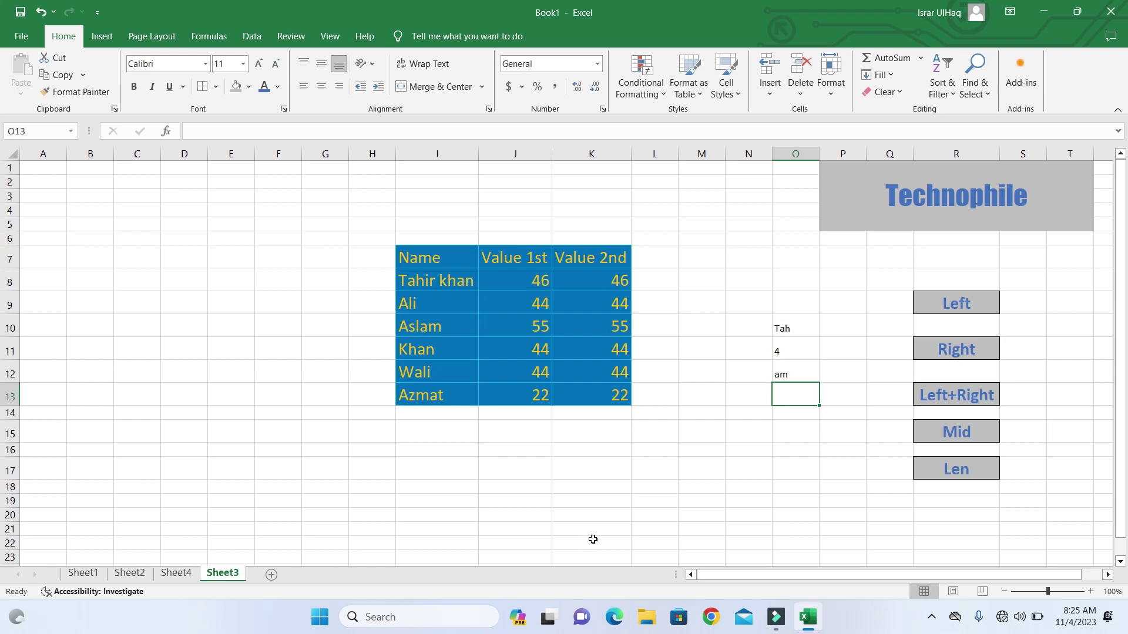
left_click(805, 378)
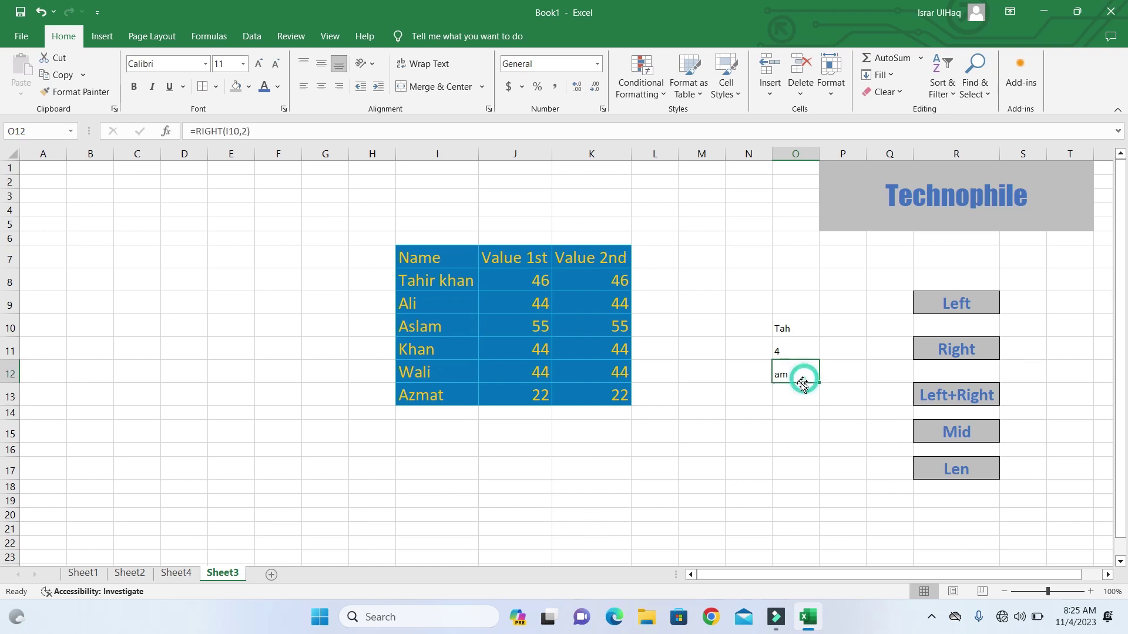
left_click(427, 335)
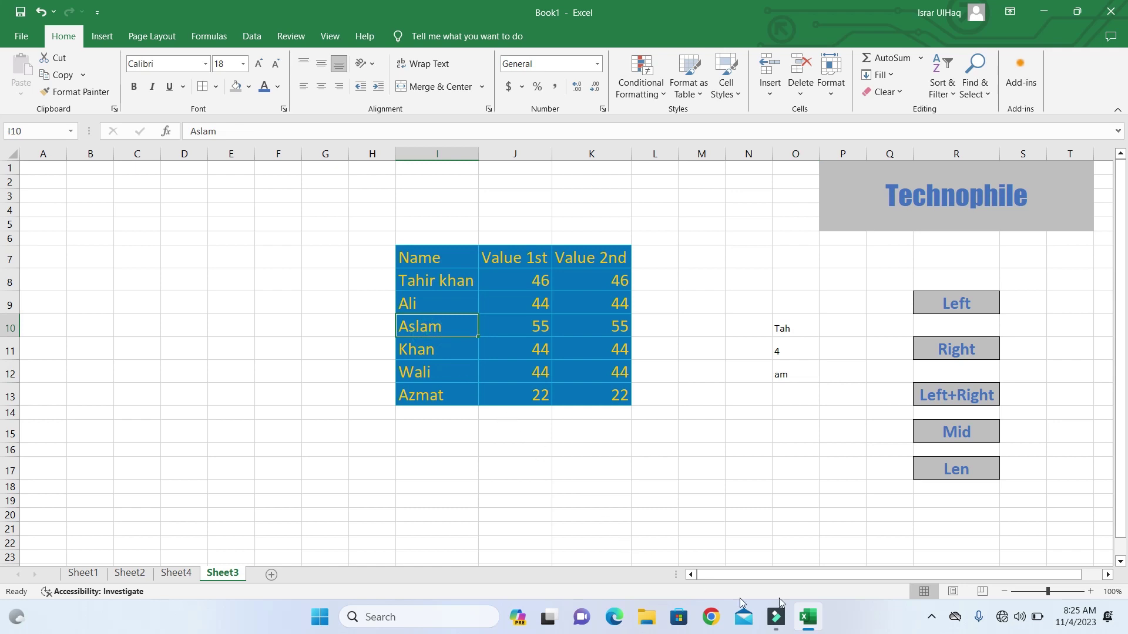
mouse_move(809, 615)
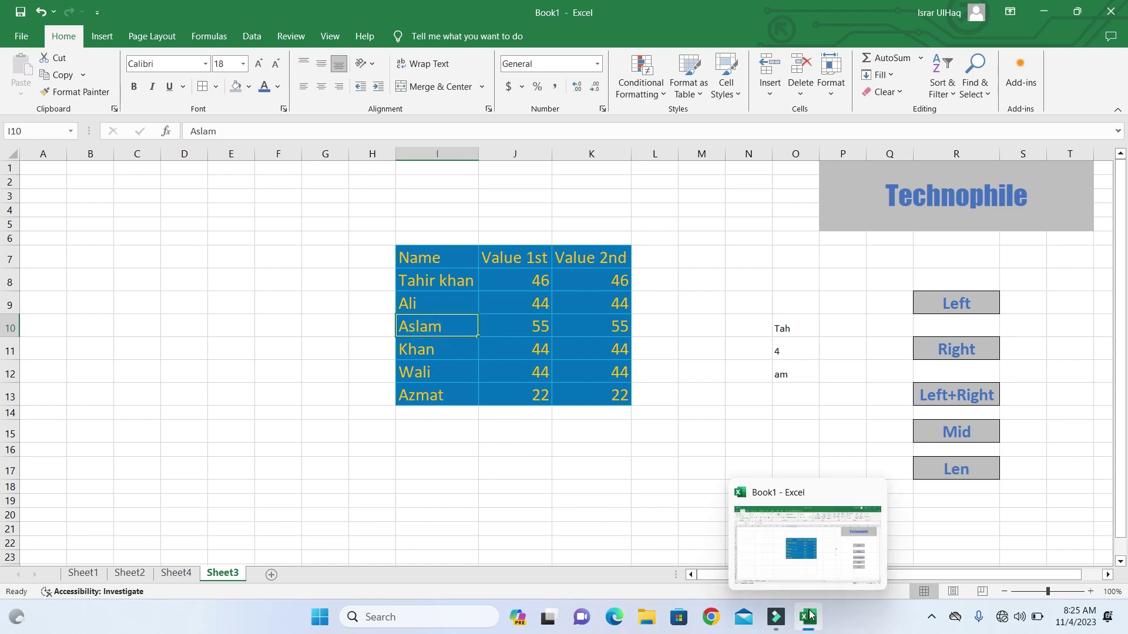
Step: Enter =LEFT(I8,3)&RIGHT(I8,3) in cell M14 to join the first and last three characters of the name in I8
left_click(745, 398)
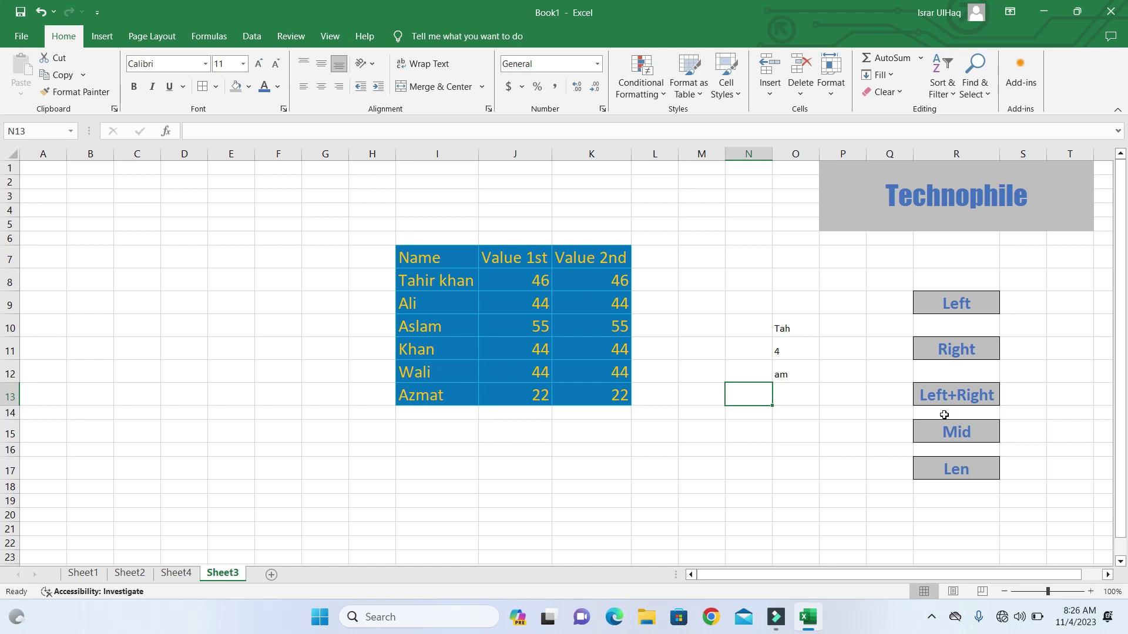
key("Down")
key("Left")
type("=")
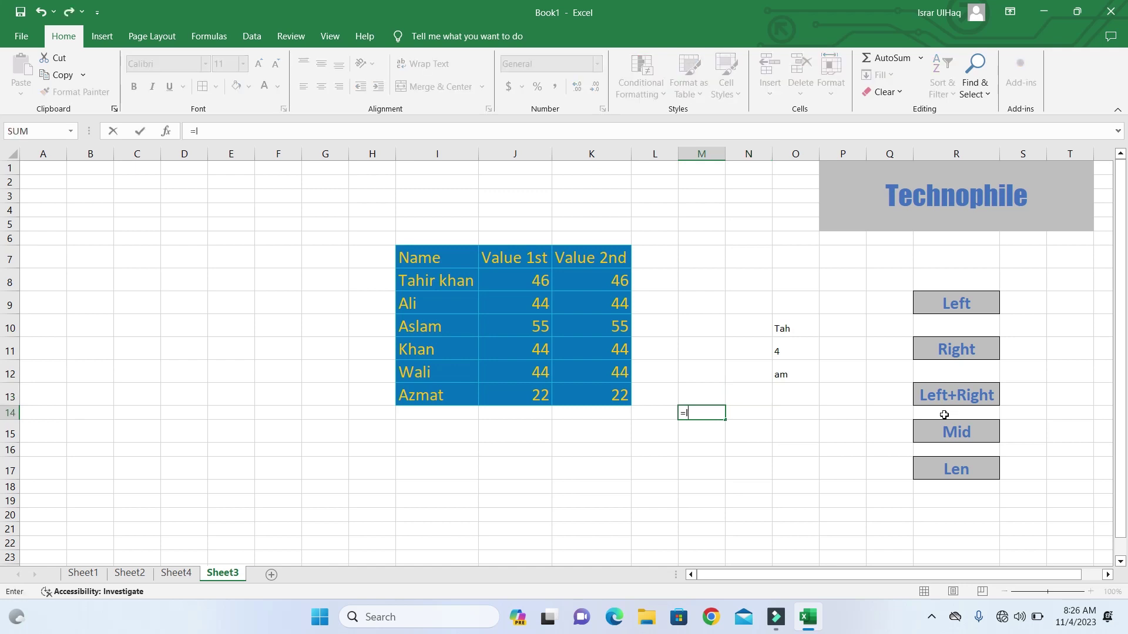
type("left")
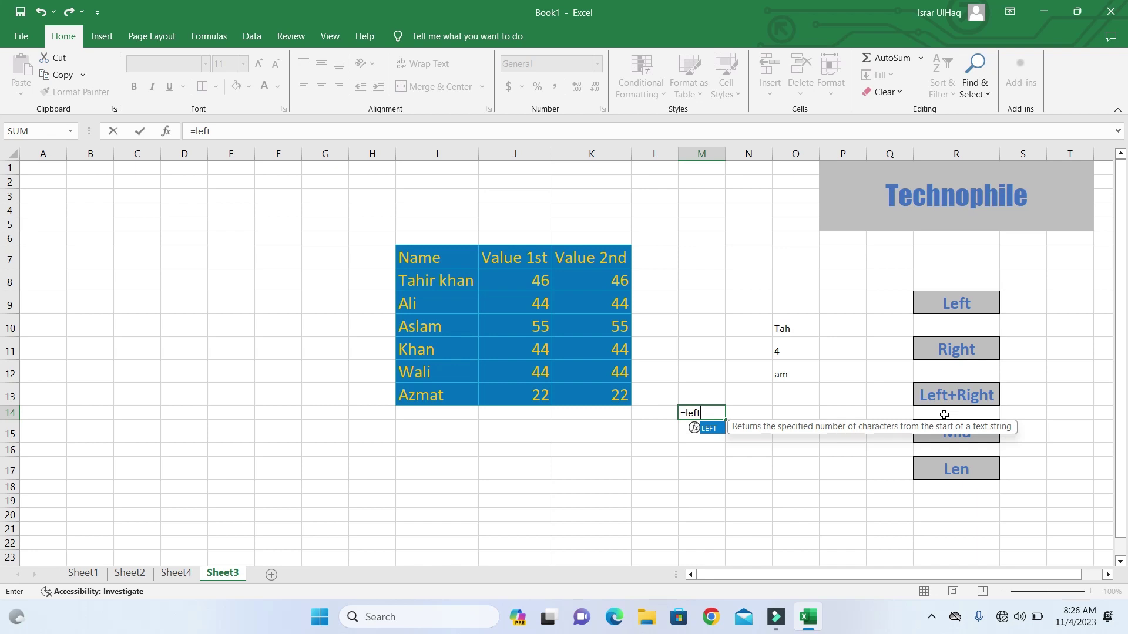
type("(")
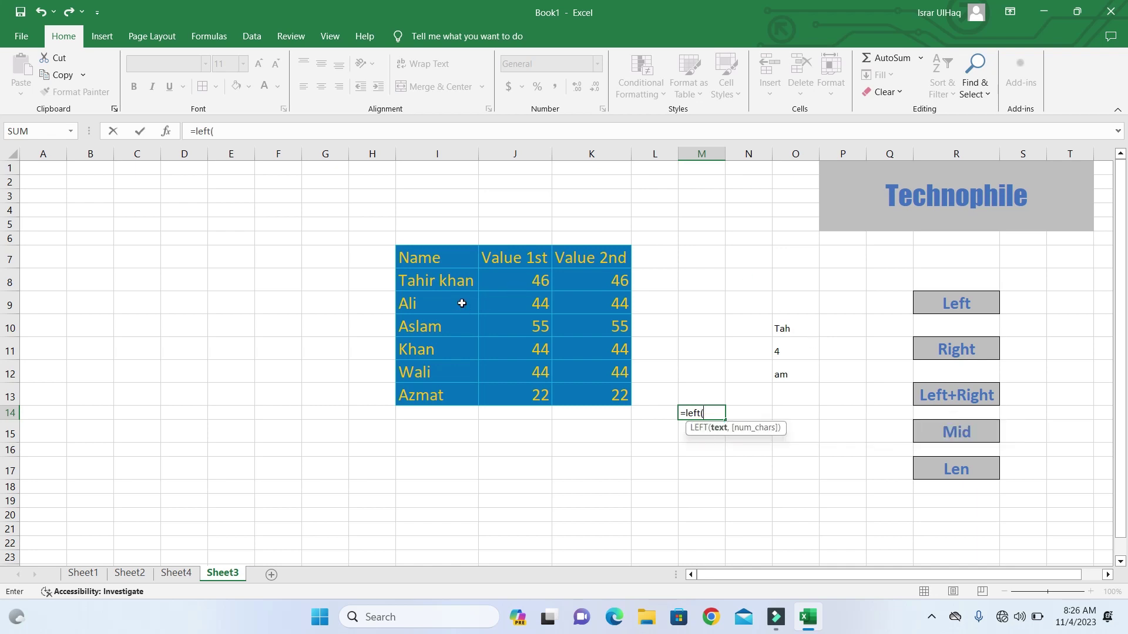
left_click(457, 285)
type(",3")
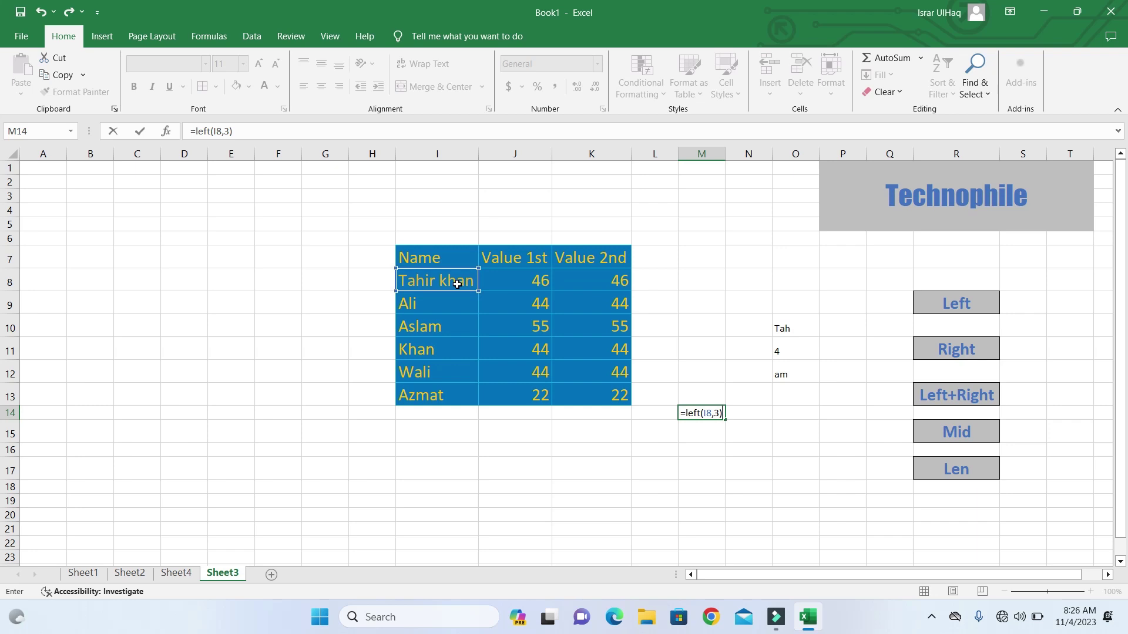
type("&right")
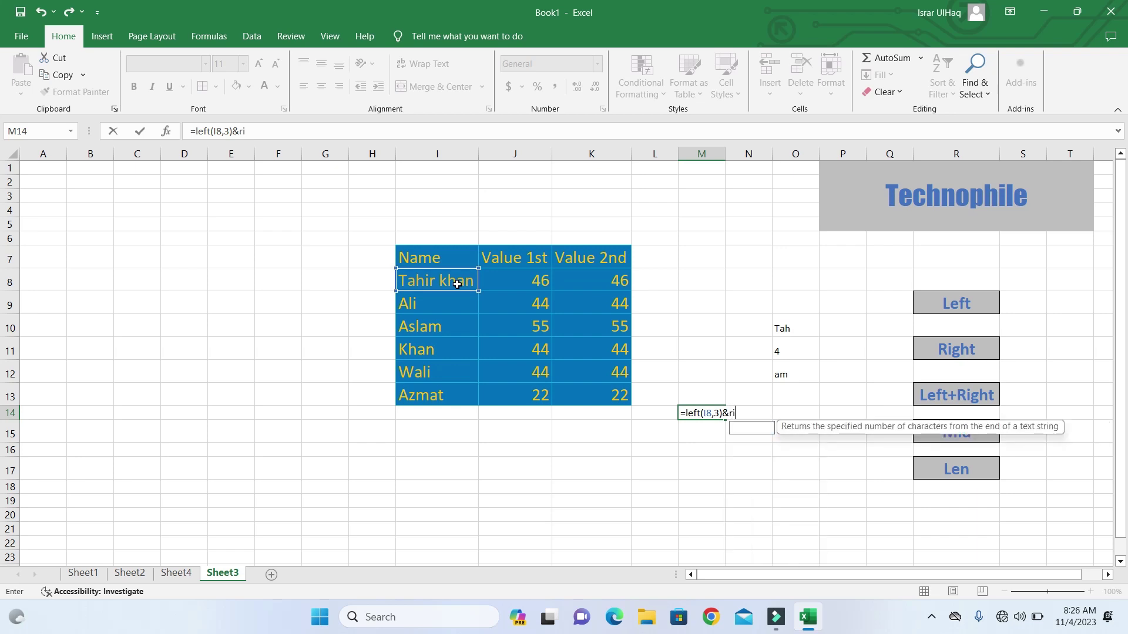
type("(")
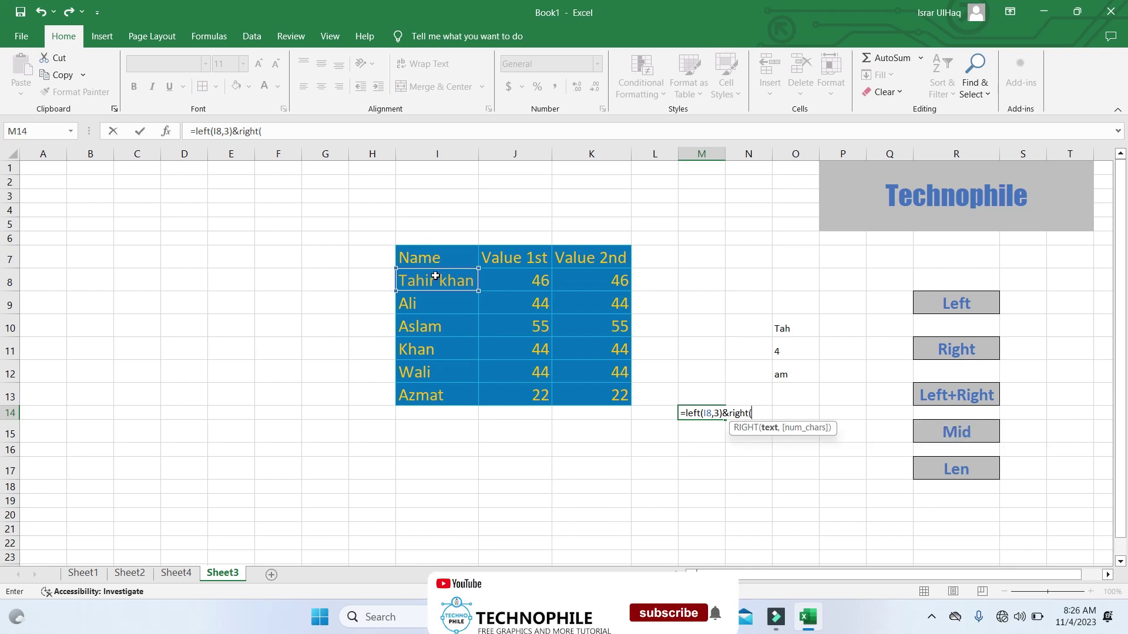
left_click(435, 276)
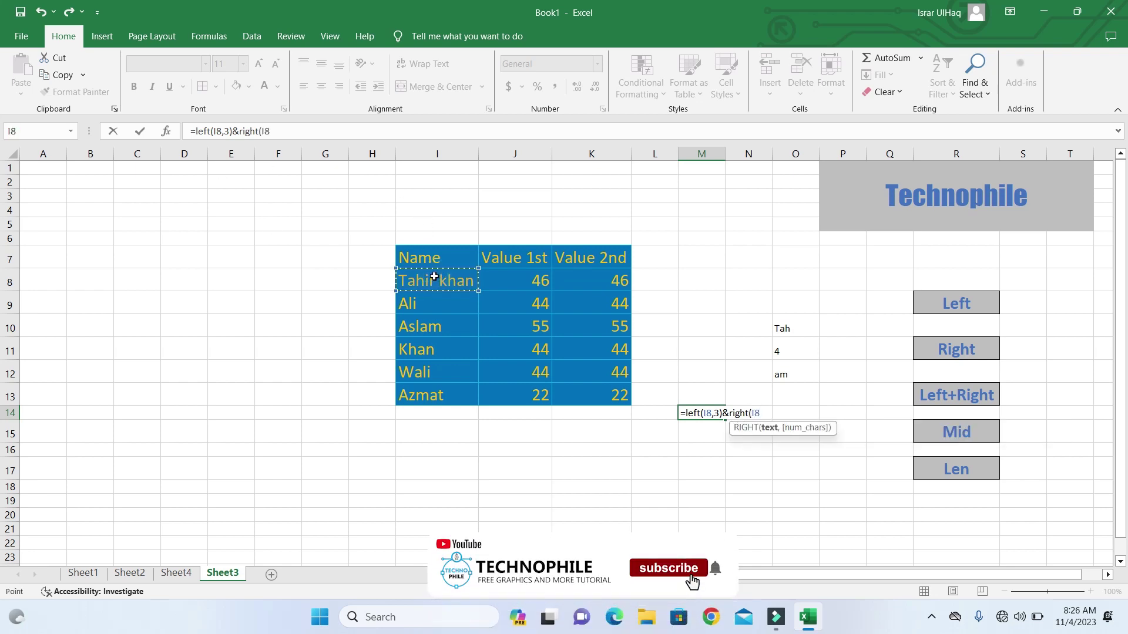
type(",")
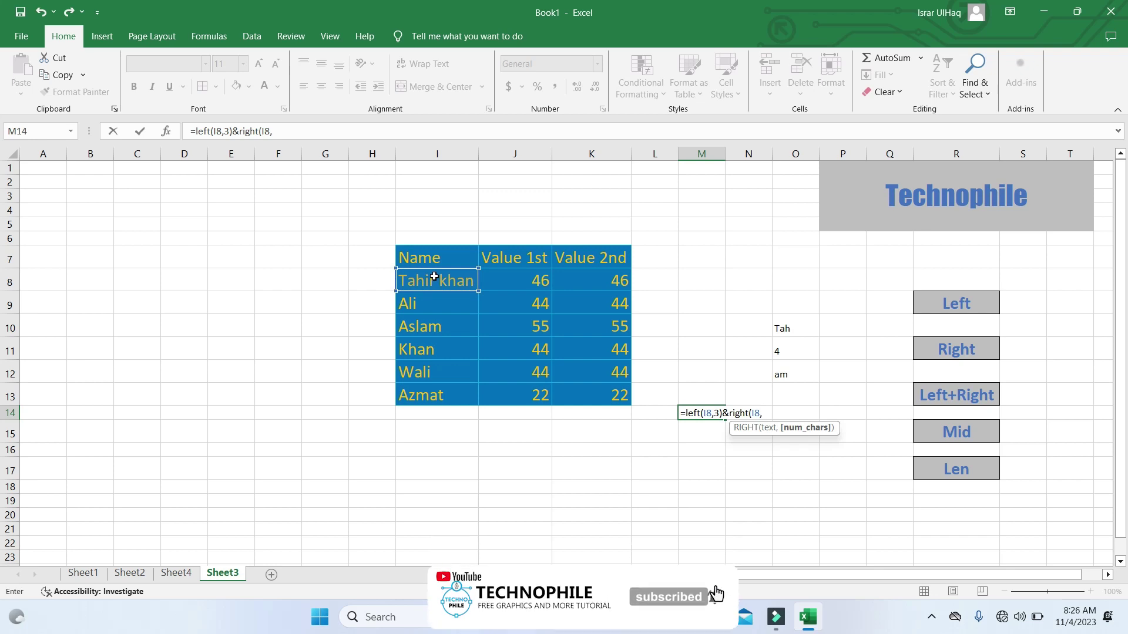
type("3")
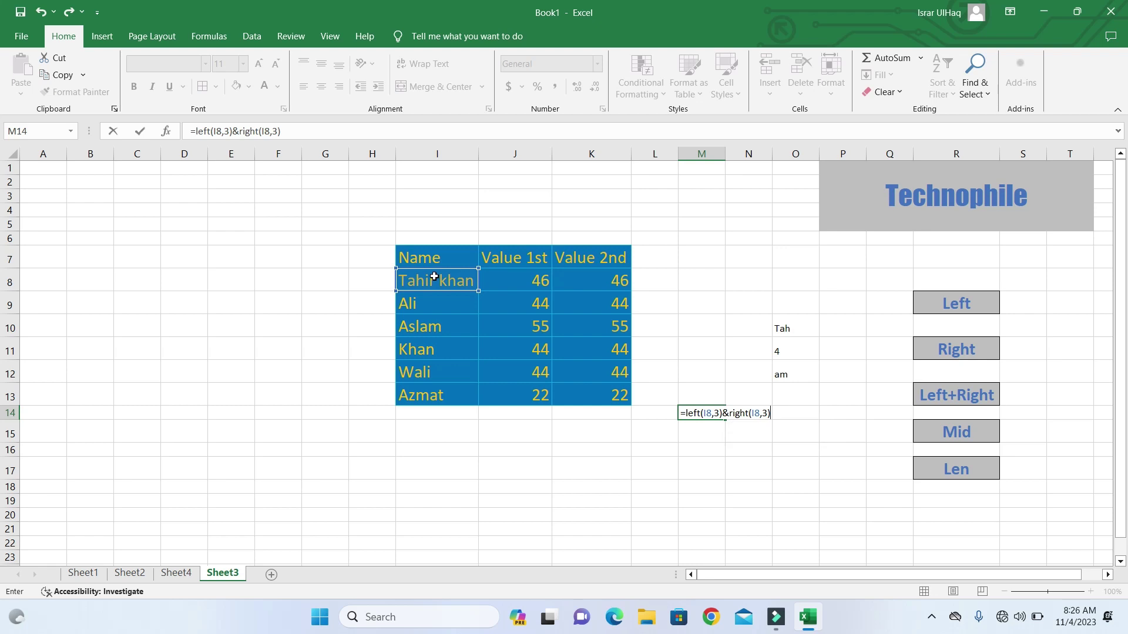
key("Return")
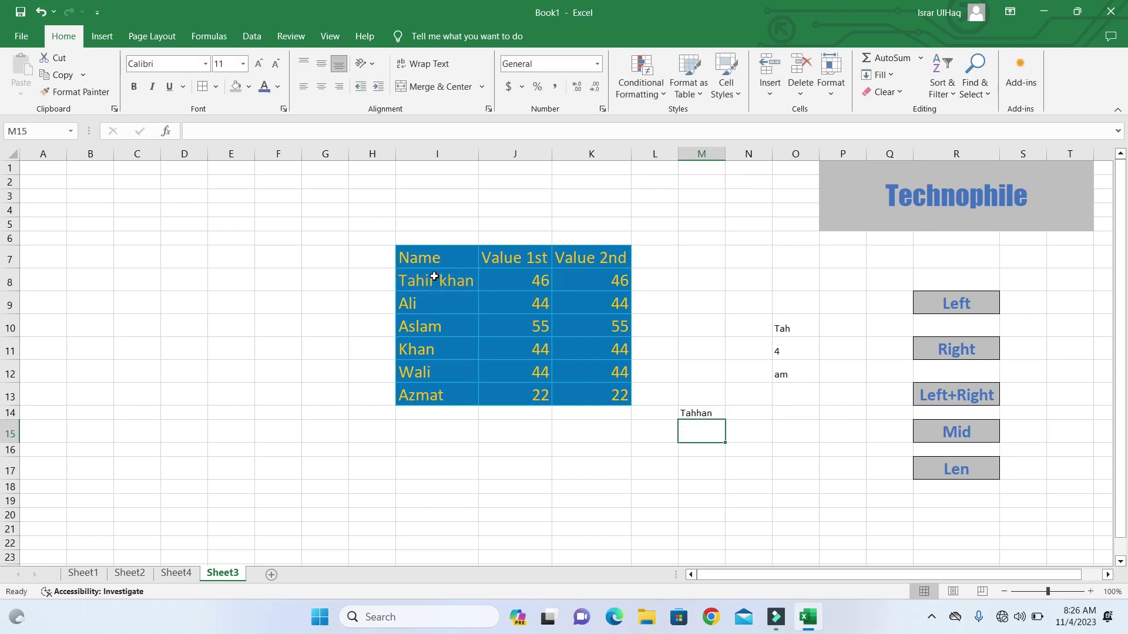
left_click(686, 415)
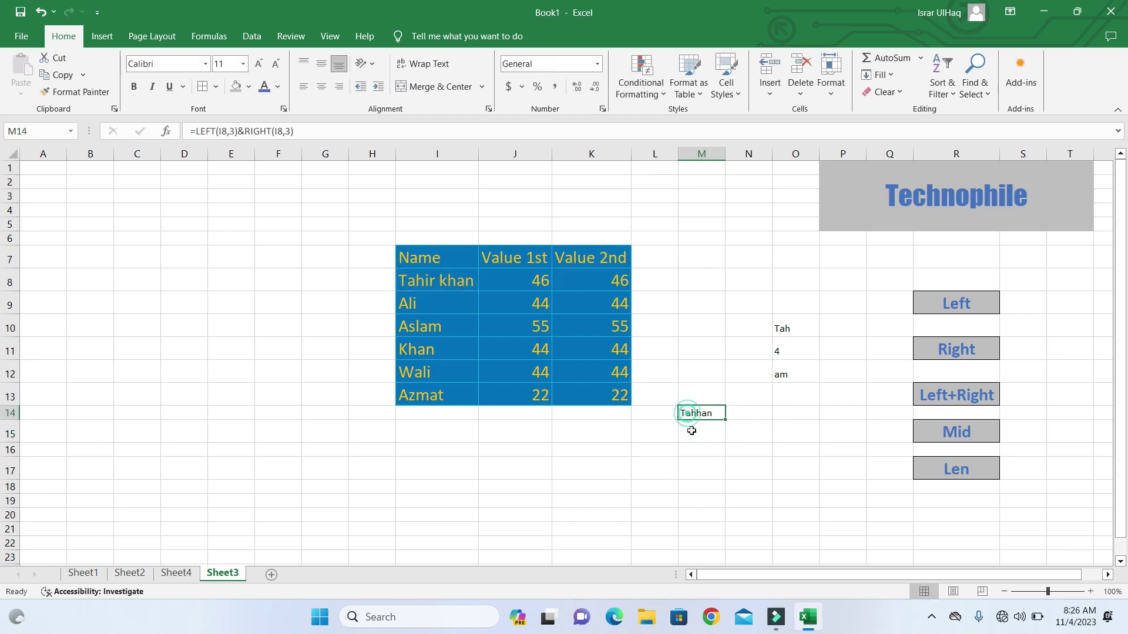
Step: Replace the formula in M14 with =LEFT(I8,3)&"_ _ _"&RIGHT(I8,3) to separate the two name parts with spaced underscores
left_click(416, 285)
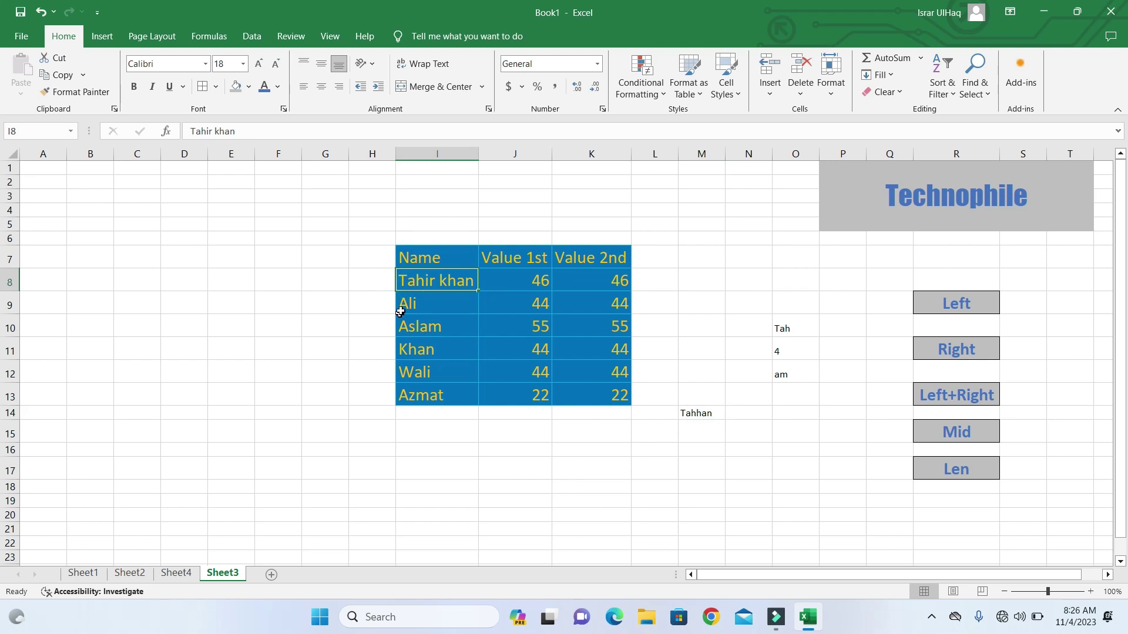
left_click(704, 414)
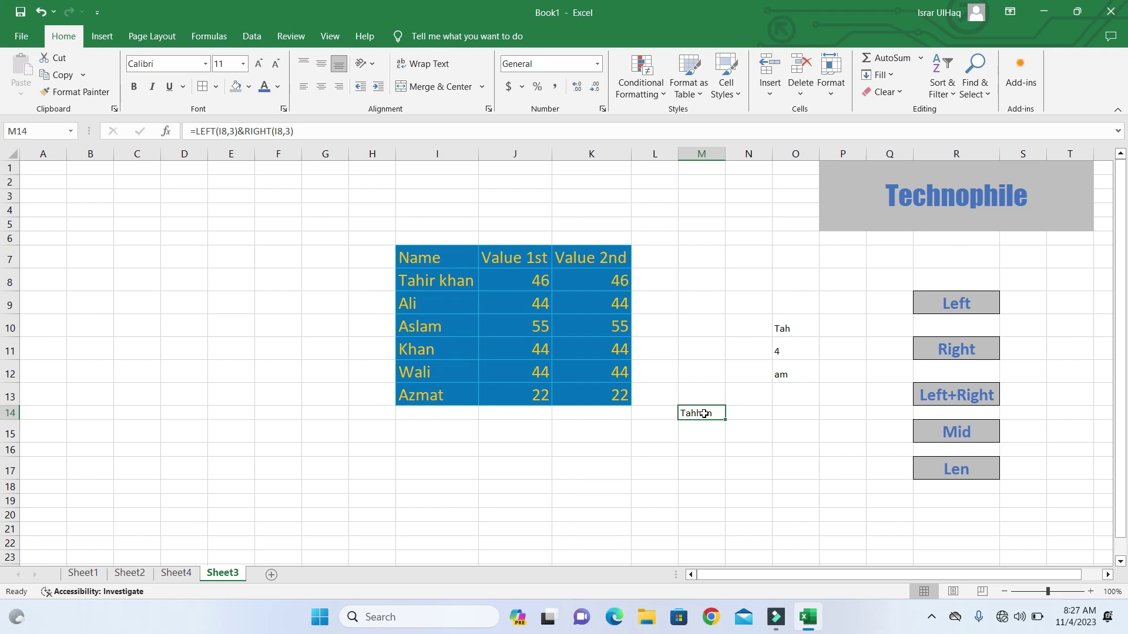
key("BackSpace")
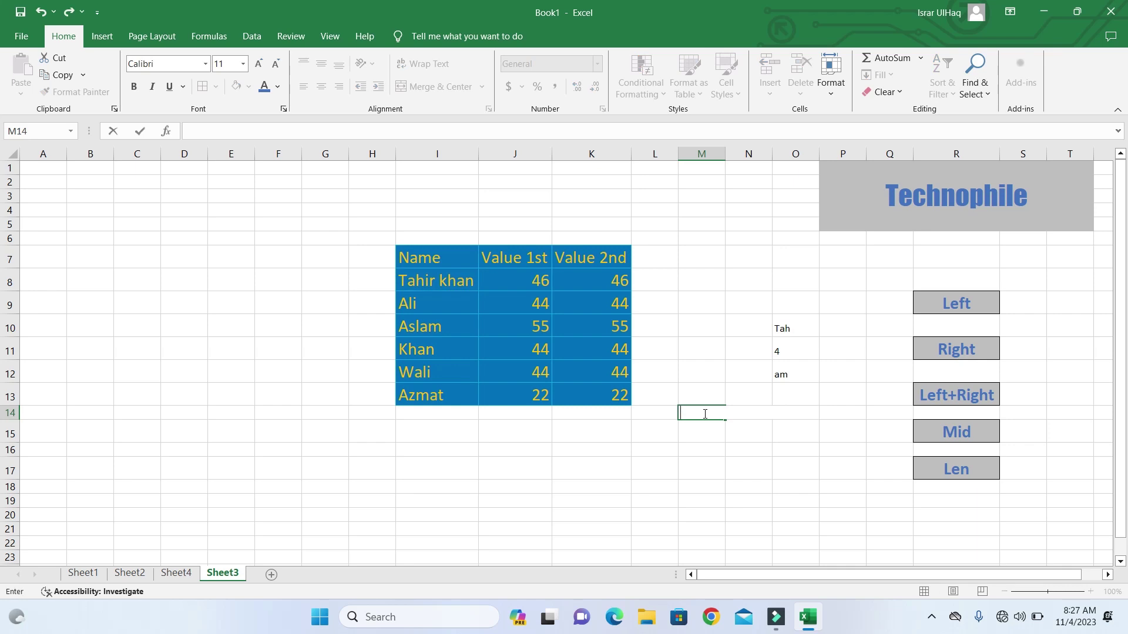
type("=le")
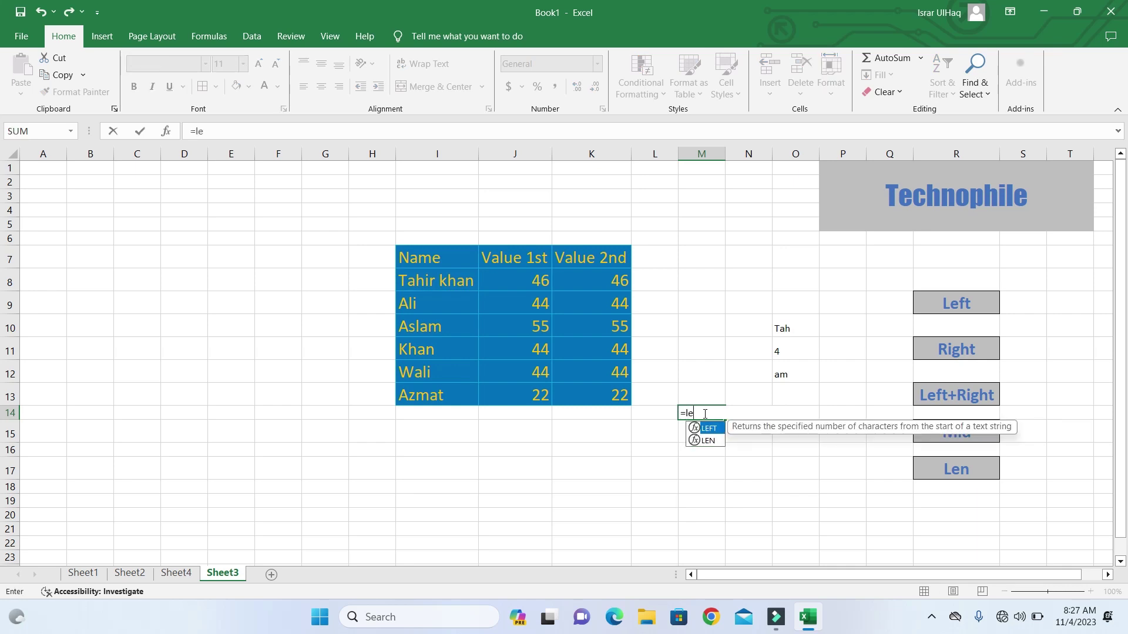
type("ft(")
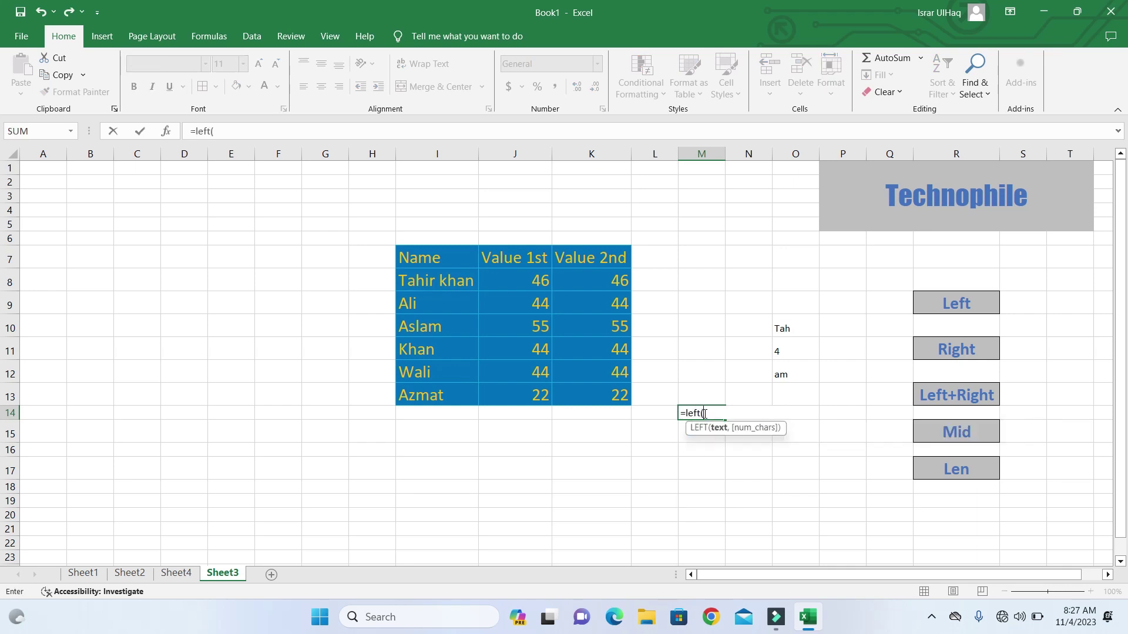
left_click(439, 280)
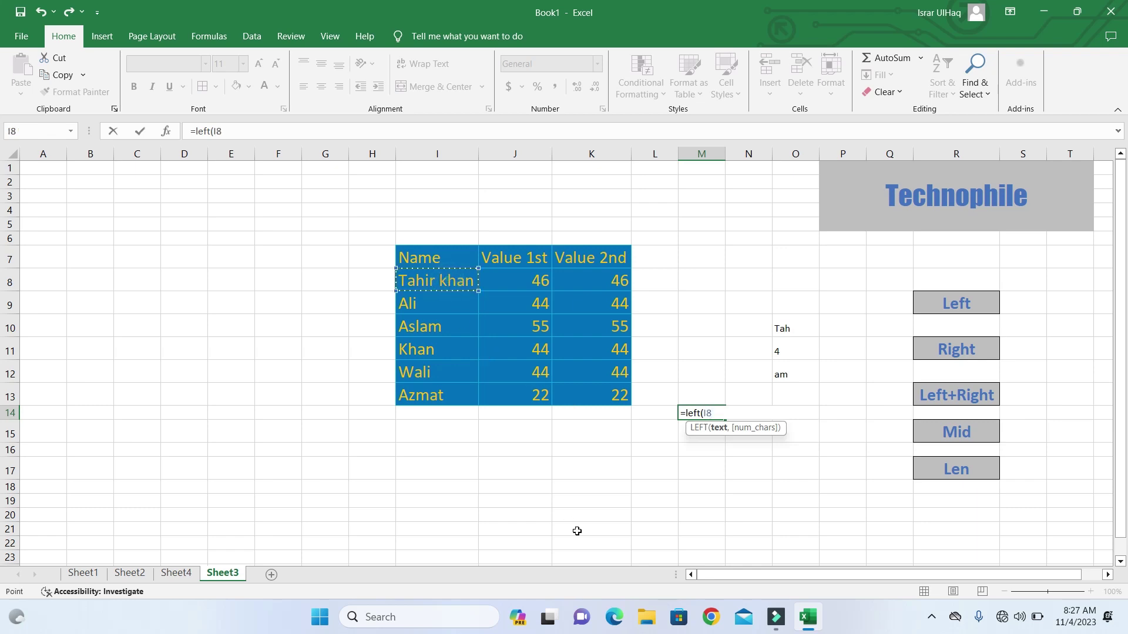
type(",3")
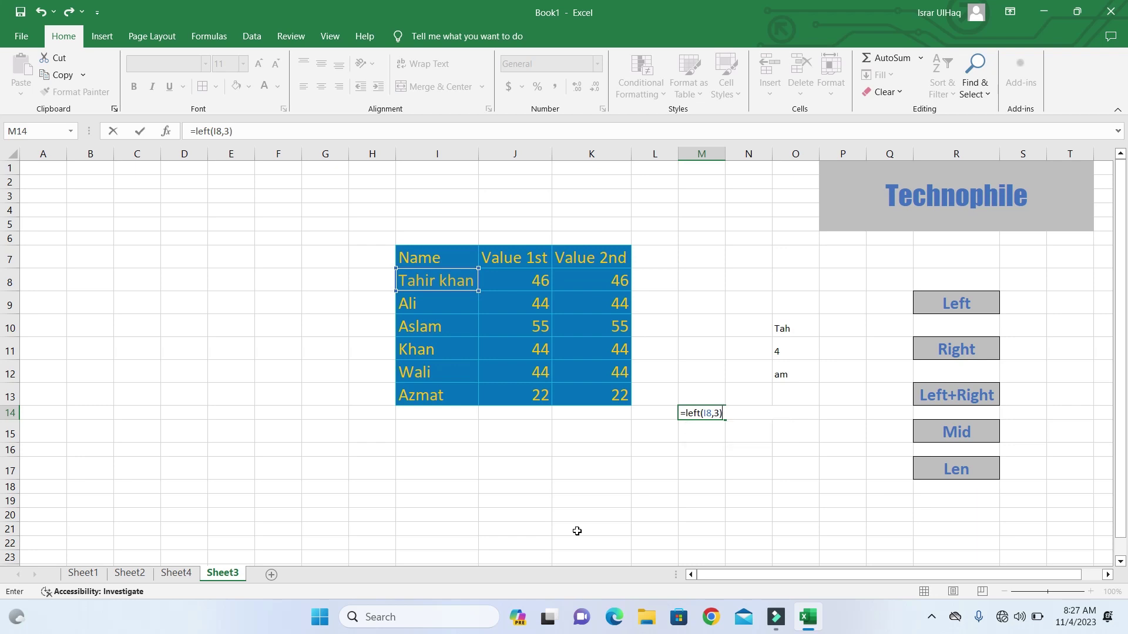
type(")&\"___\"u")
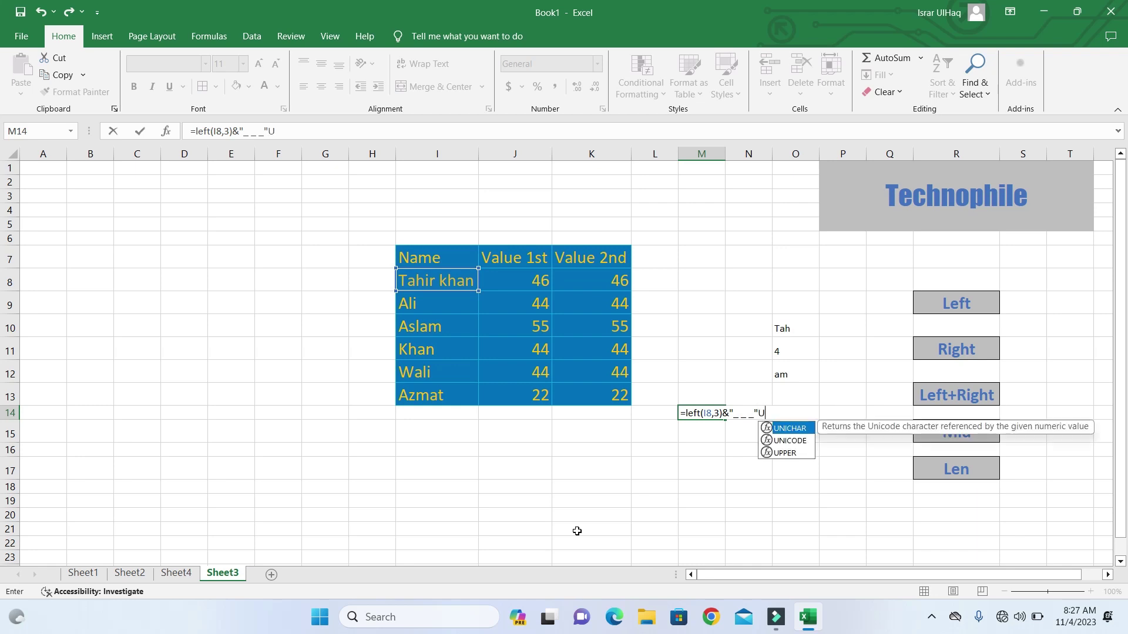
key("BackSpace")
type("&")
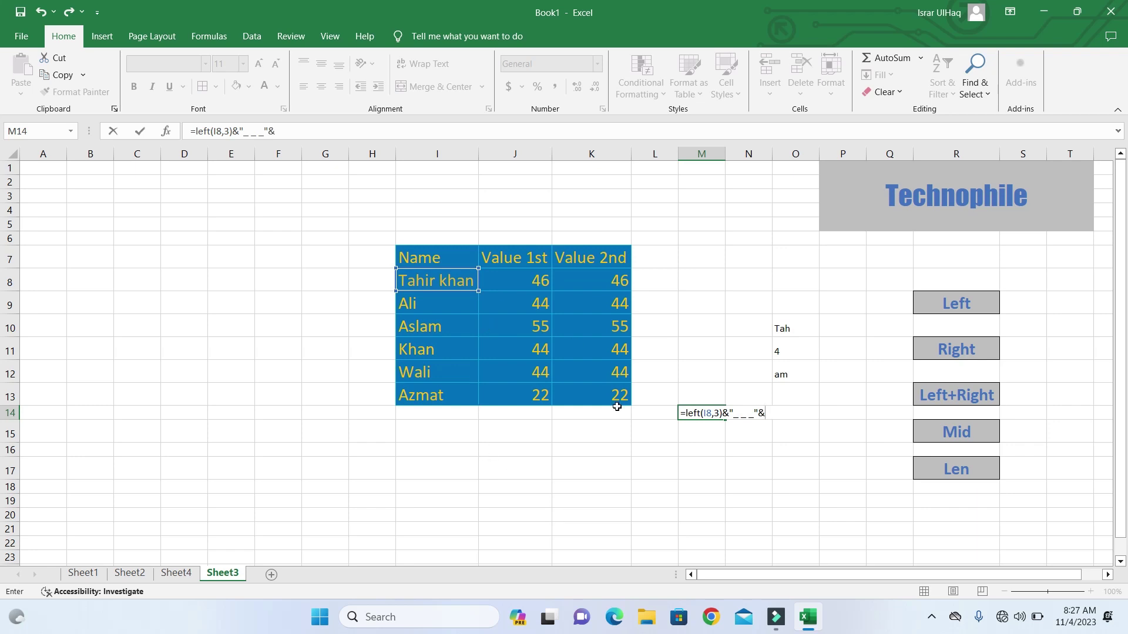
type("right(")
left_click(435, 281)
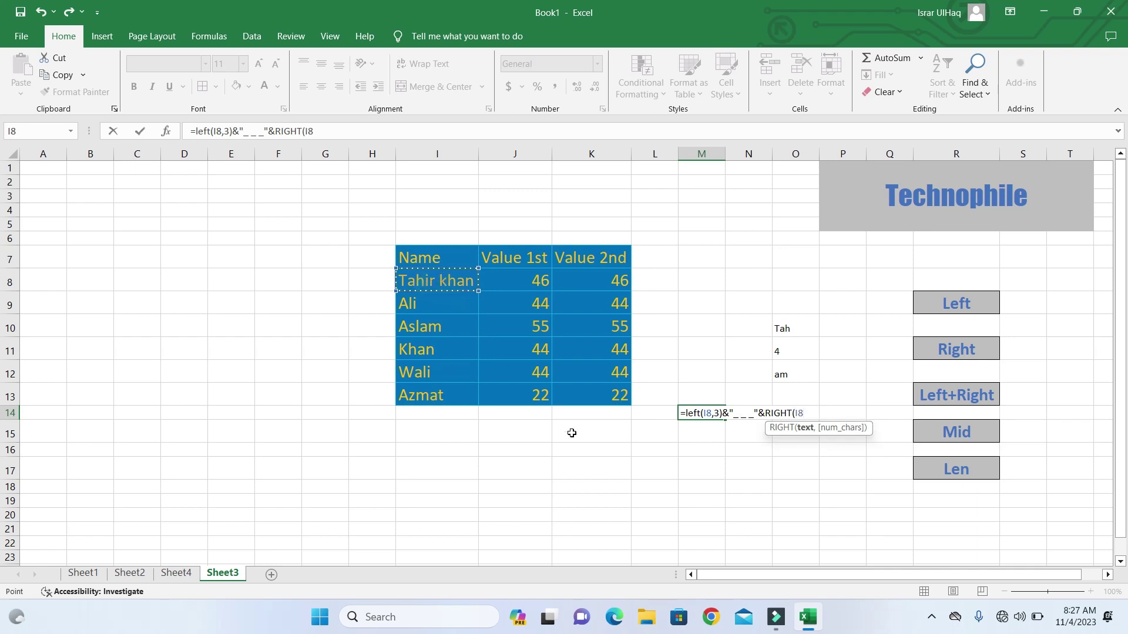
type(",3")
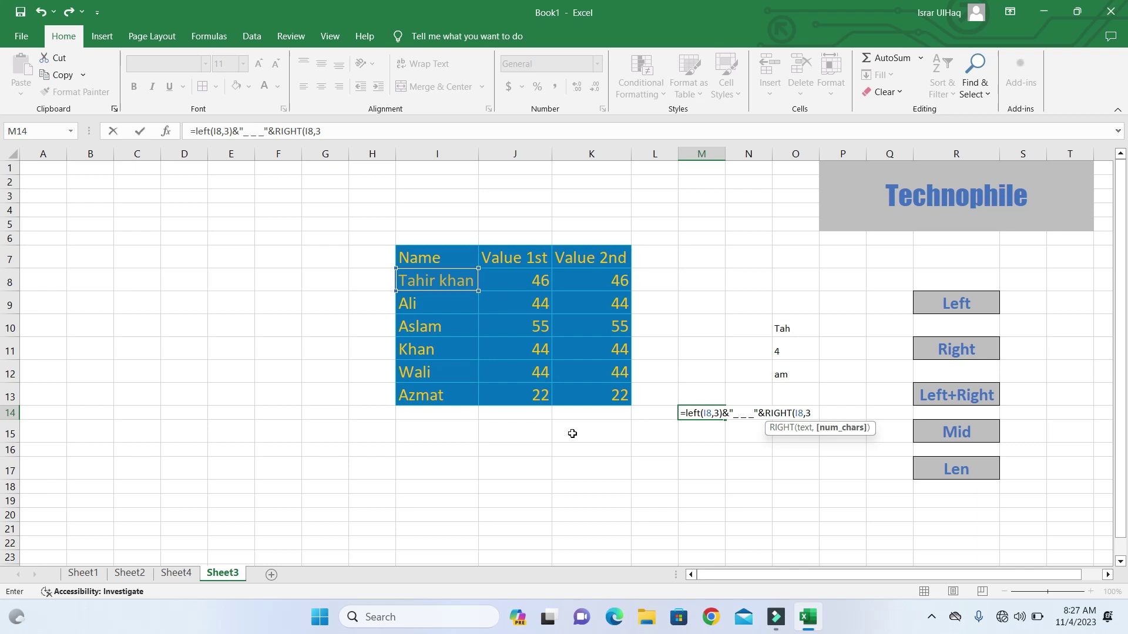
type(")")
key("Return")
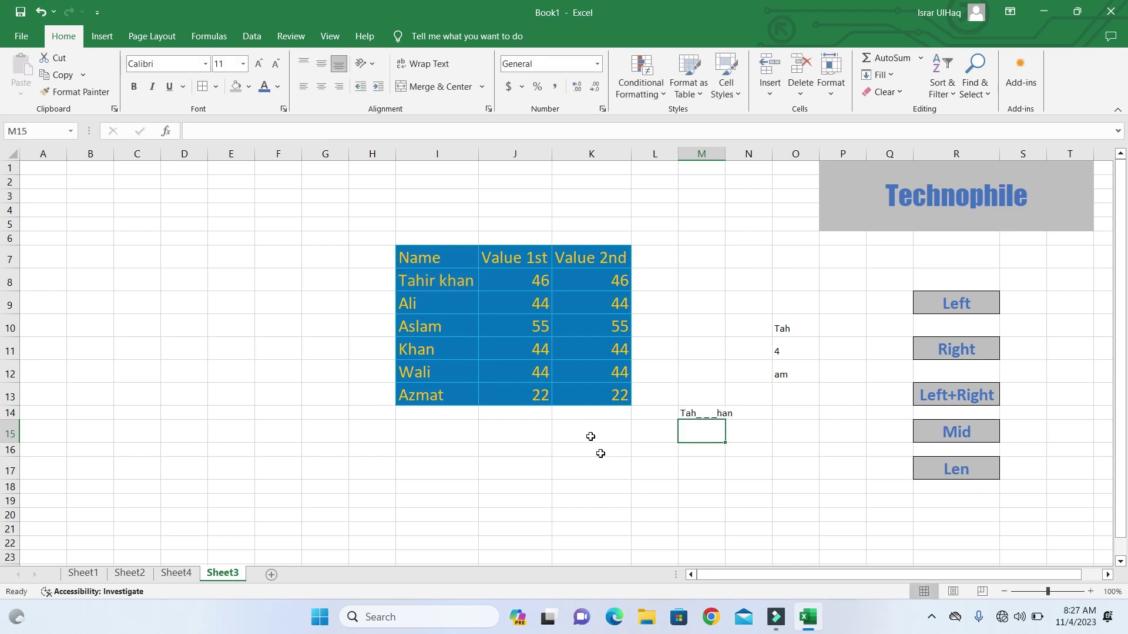
left_click(709, 414)
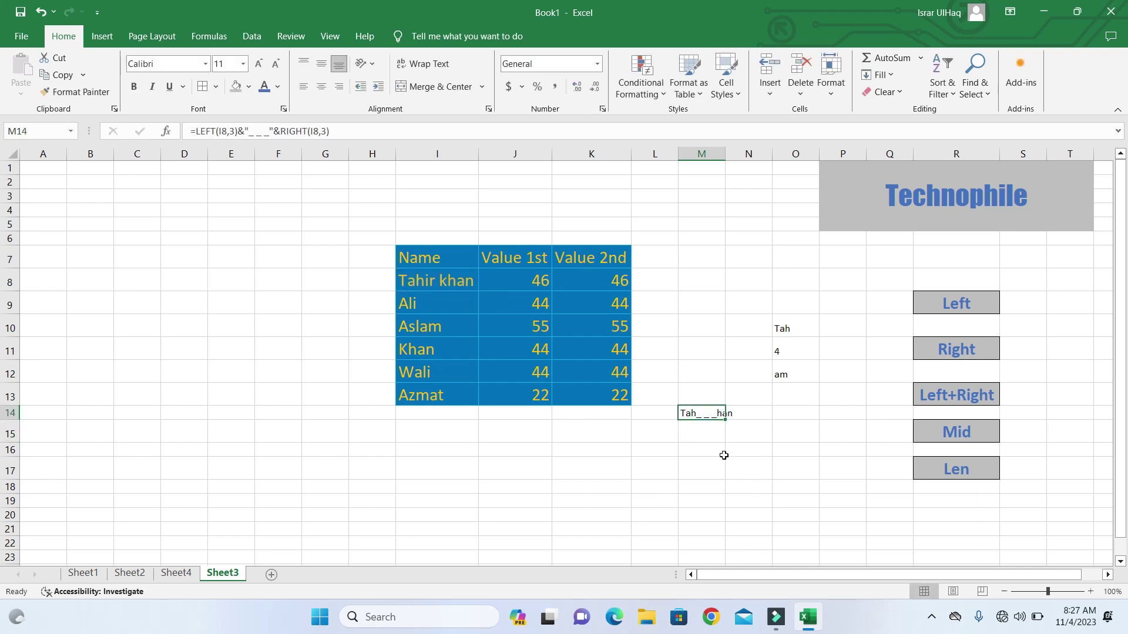
Step: Enter =MID(I8,1,2) in cell M17 to extract two characters of the first name, starting at the first character
left_click(712, 454)
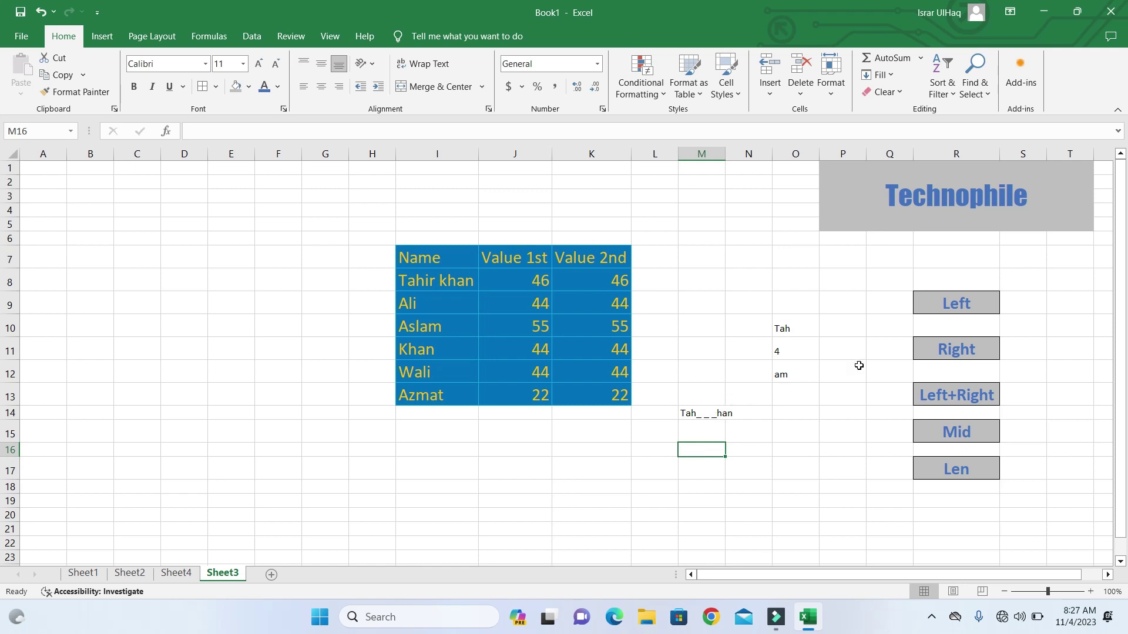
left_click(966, 401)
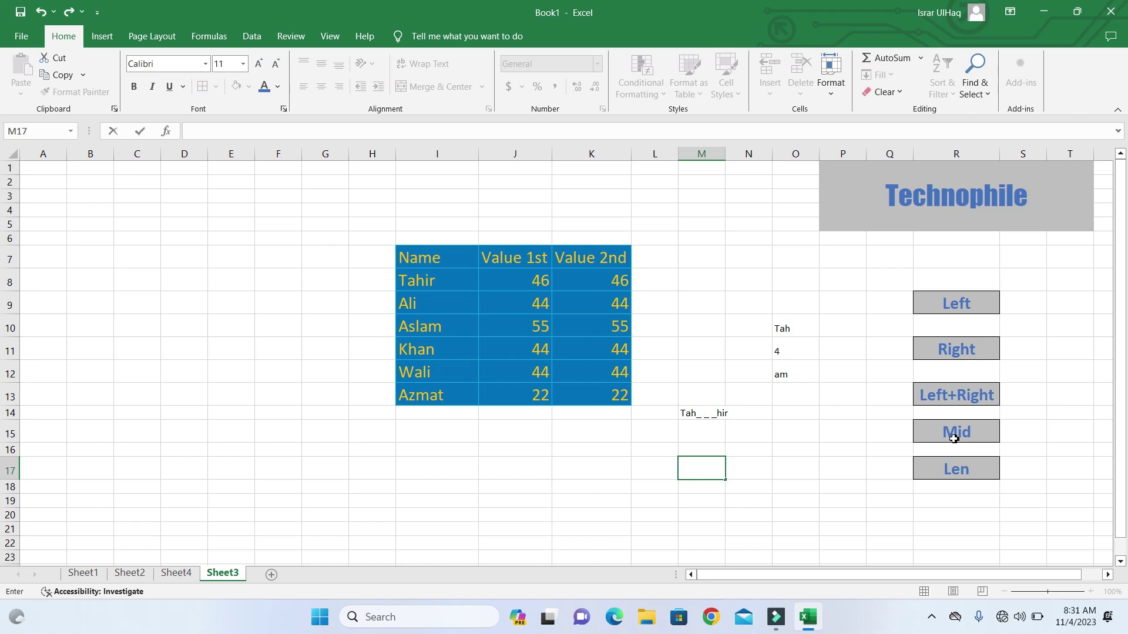
left_click(708, 451)
left_click(706, 470)
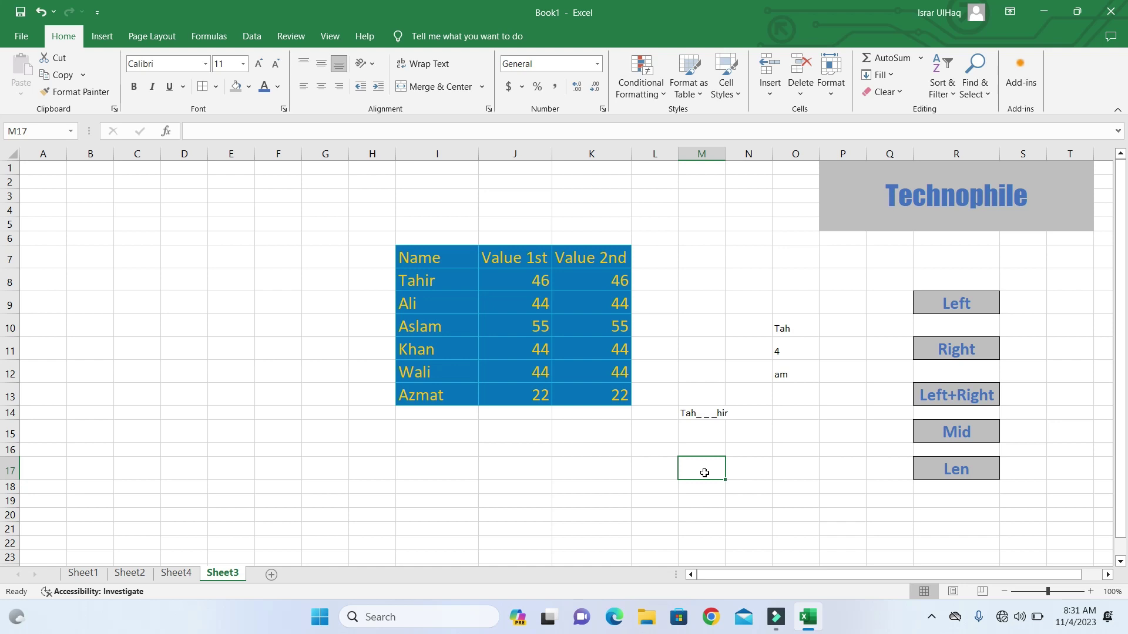
type("=m")
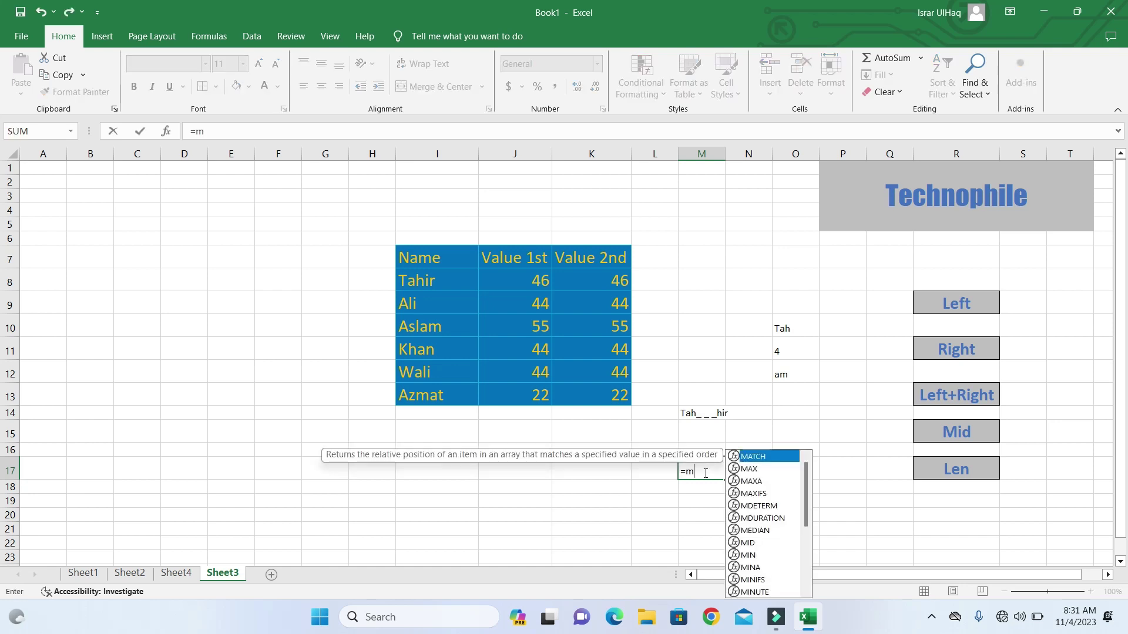
type("id(")
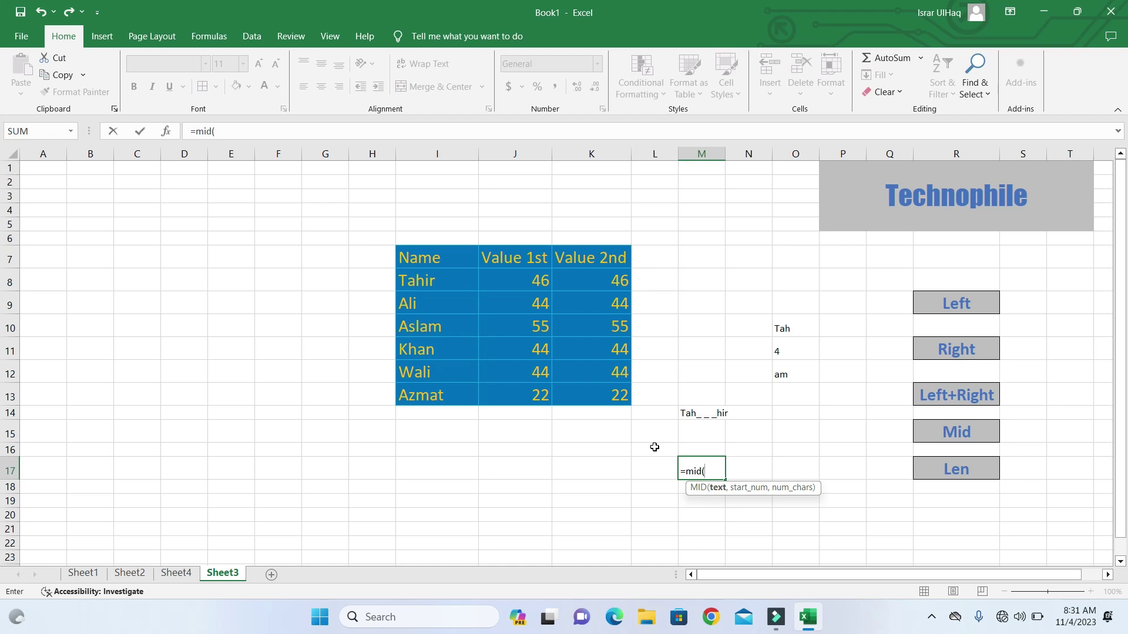
left_click(421, 284)
type(",1,2")
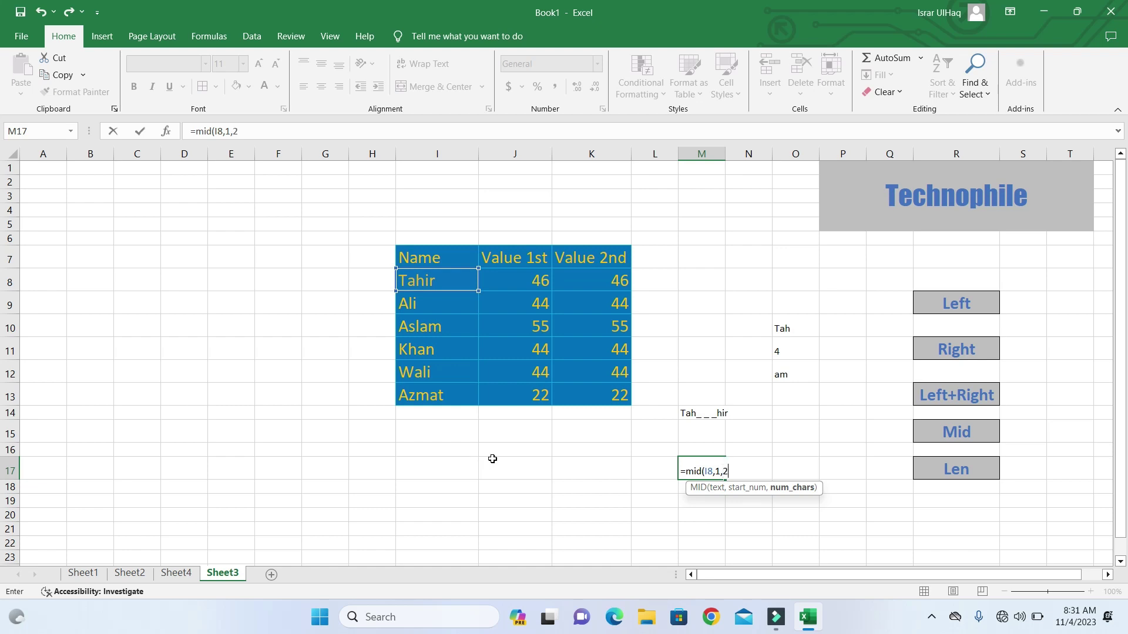
type(")")
key("Return")
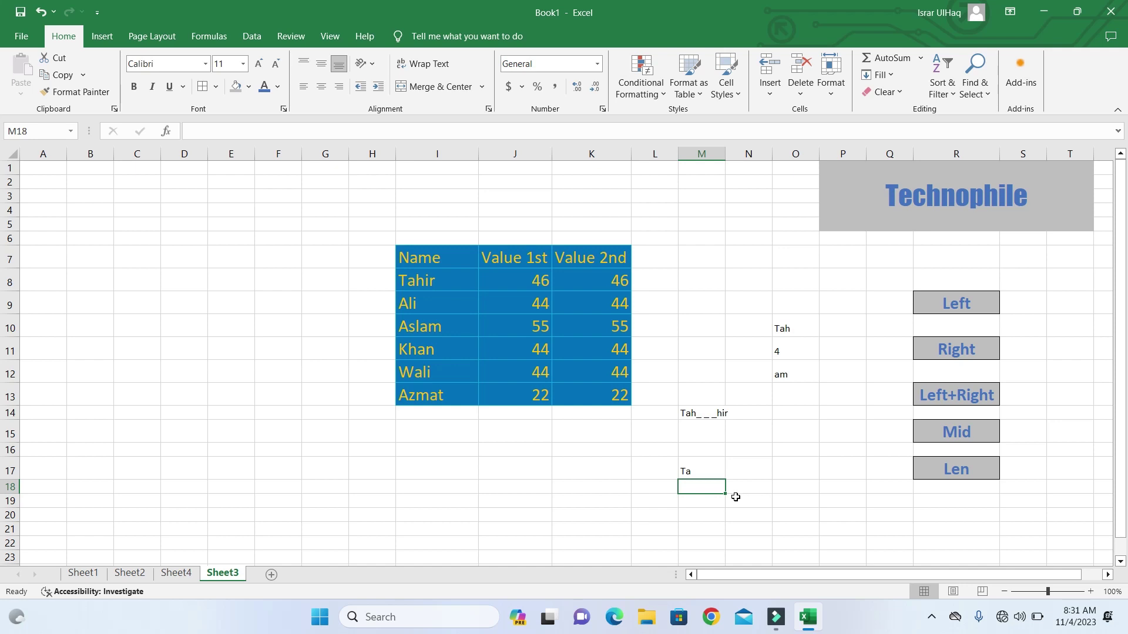
left_click(693, 476)
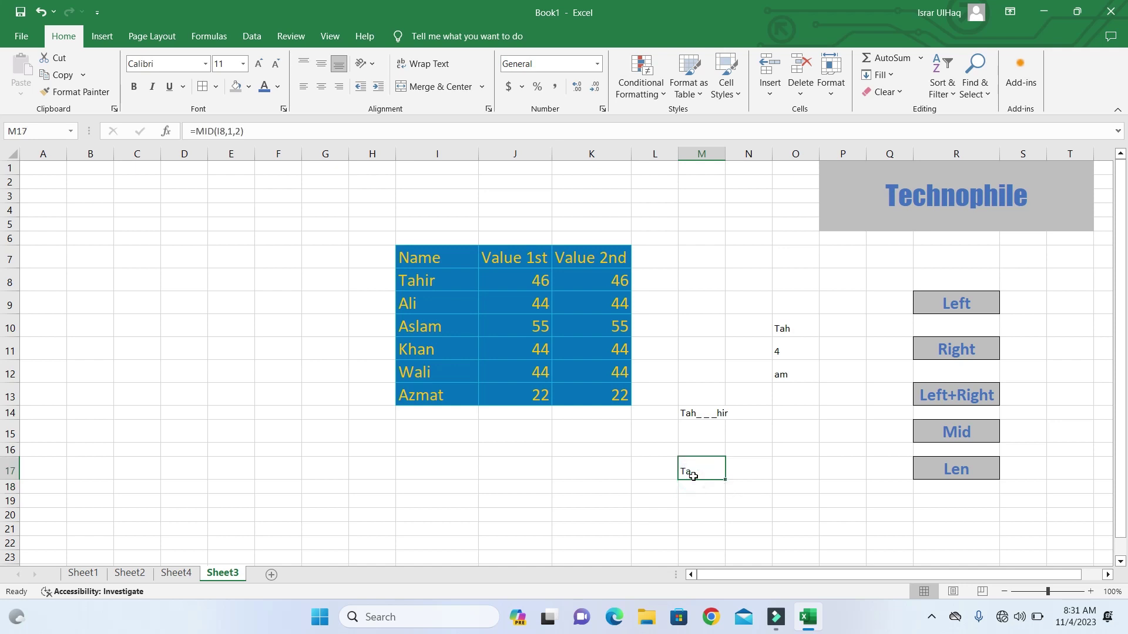
Step: Enter =LEN(I8) in cell O17 to count the characters of the first name in the table
left_click(958, 471)
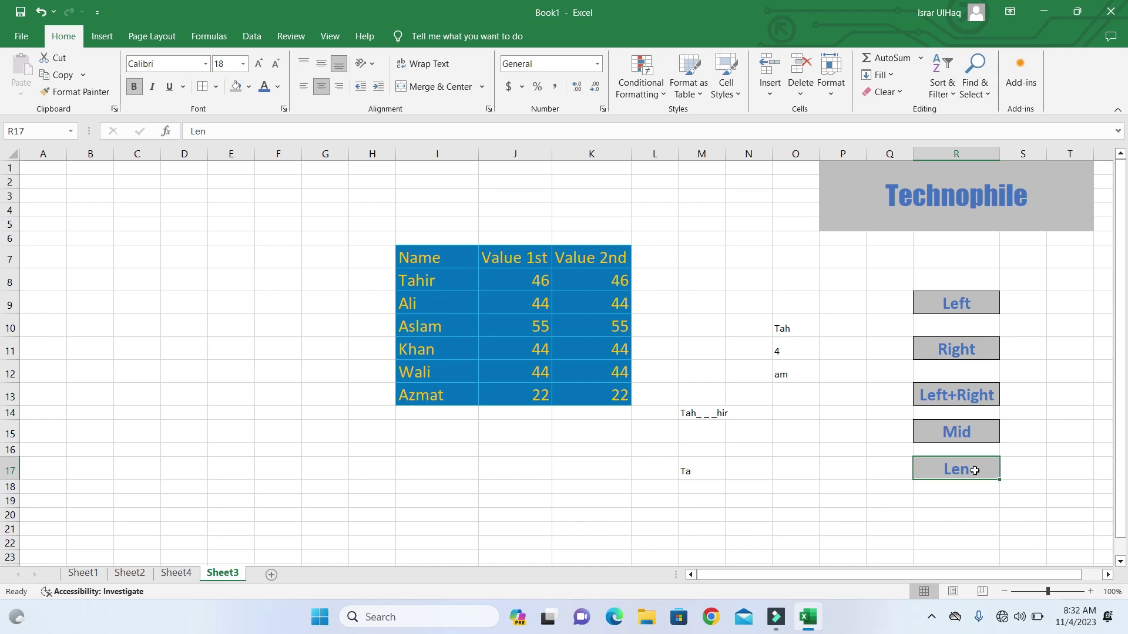
left_click(782, 475)
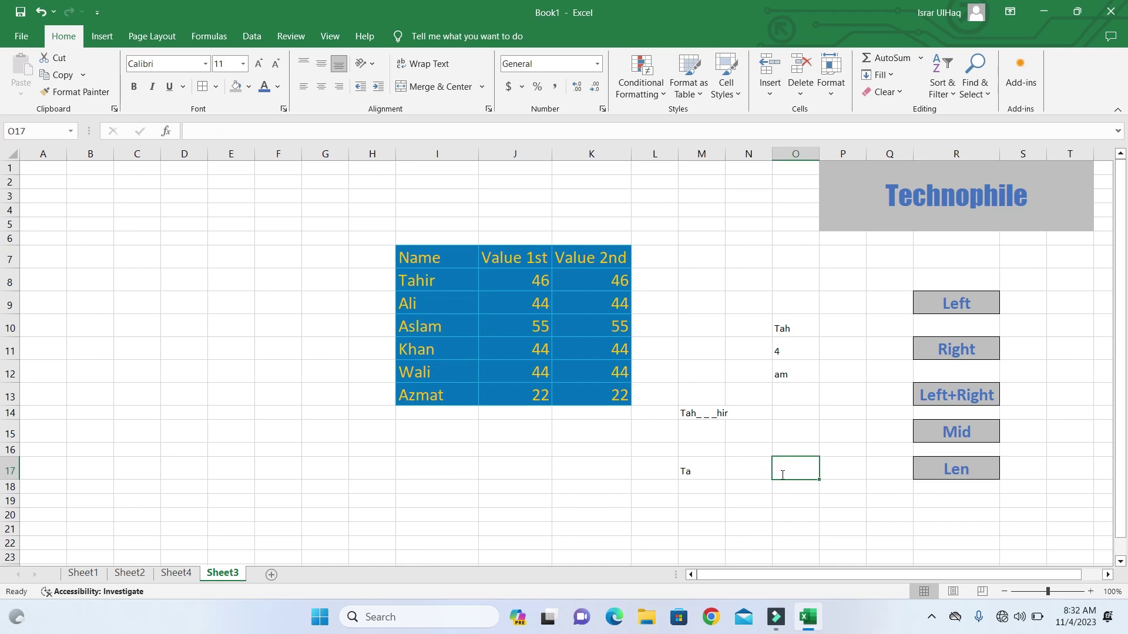
type("=len")
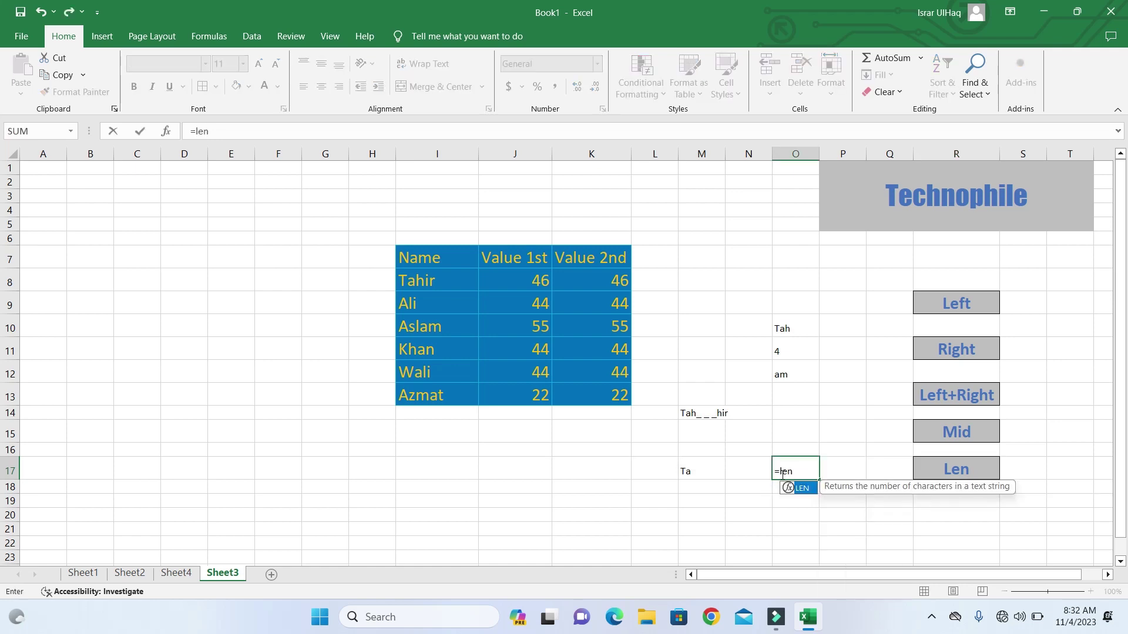
type("(")
left_click(474, 281)
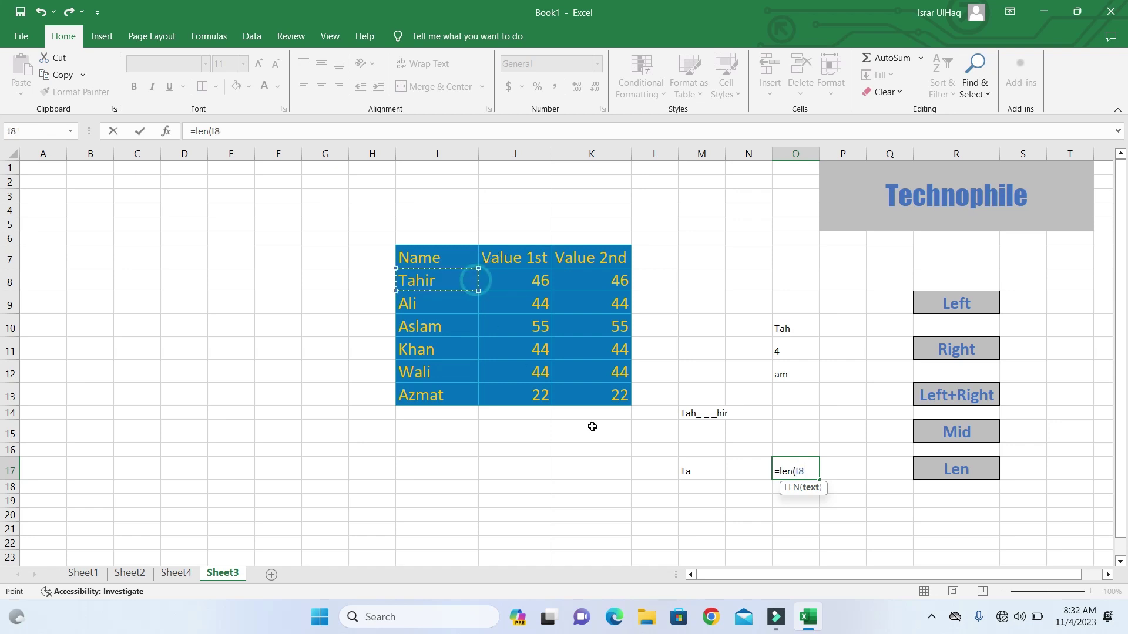
type(")")
key("Return")
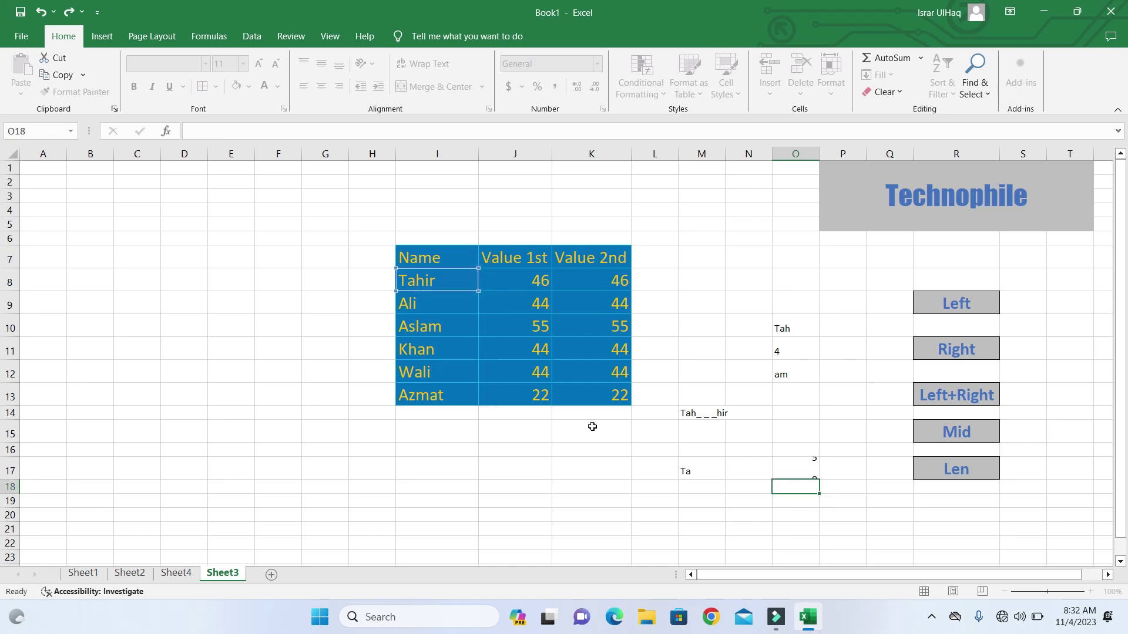
left_click(798, 464)
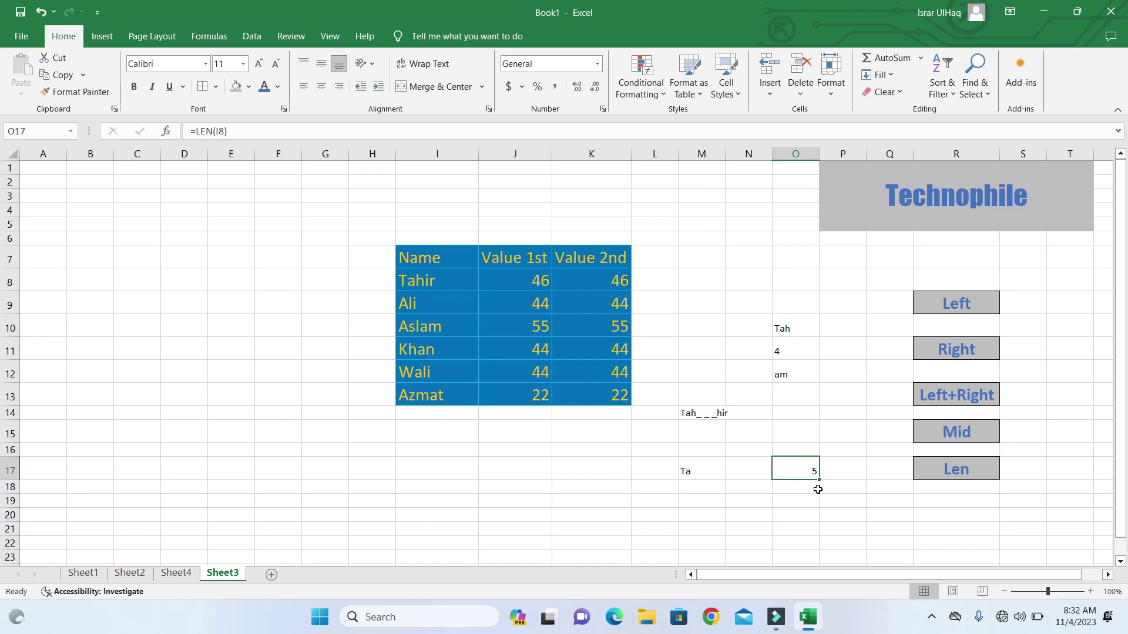
Step: Enter =LEN(J10) in cell O16 to count the digits of the third Value 1st entry, and compare it with the source cell
left_click(797, 446)
type("=")
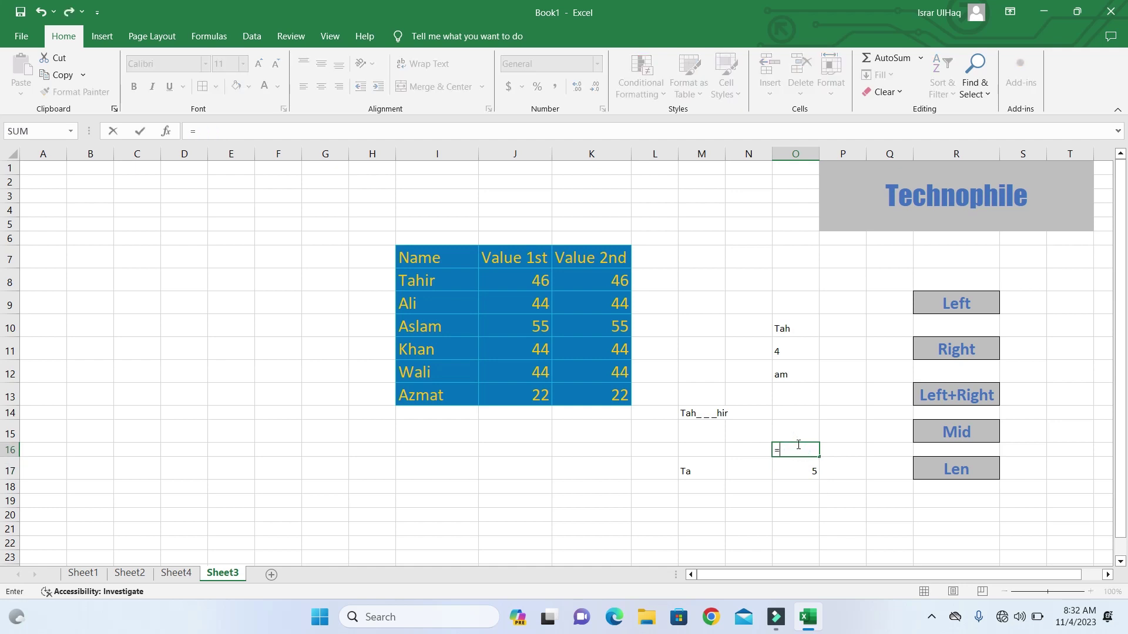
type("len(")
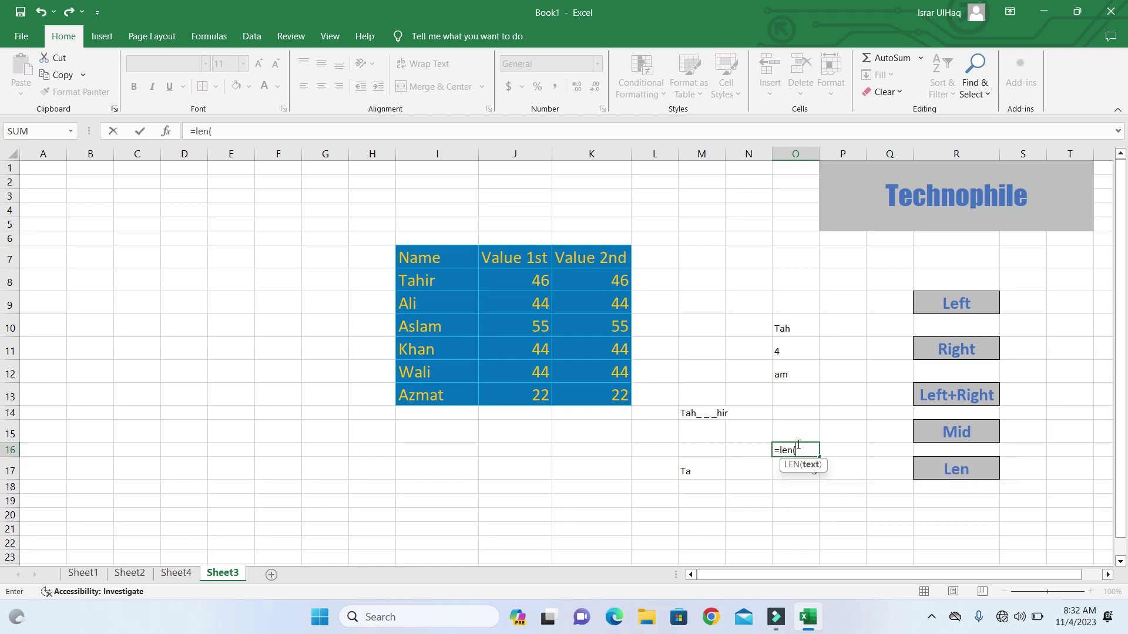
left_click(536, 320)
type(")")
key("Return")
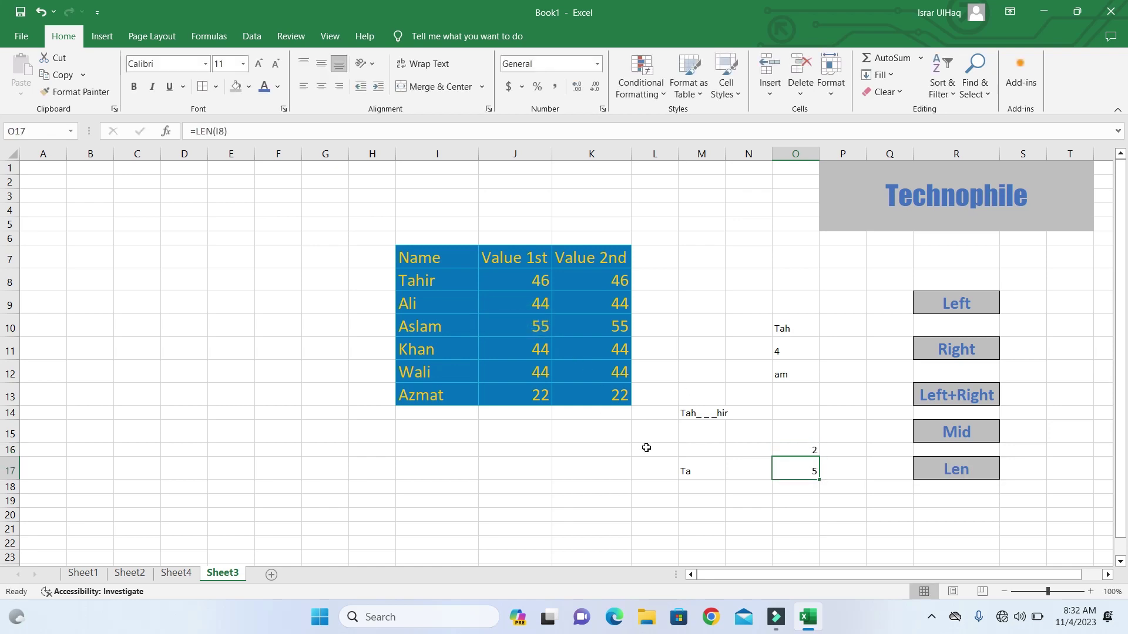
key("Up")
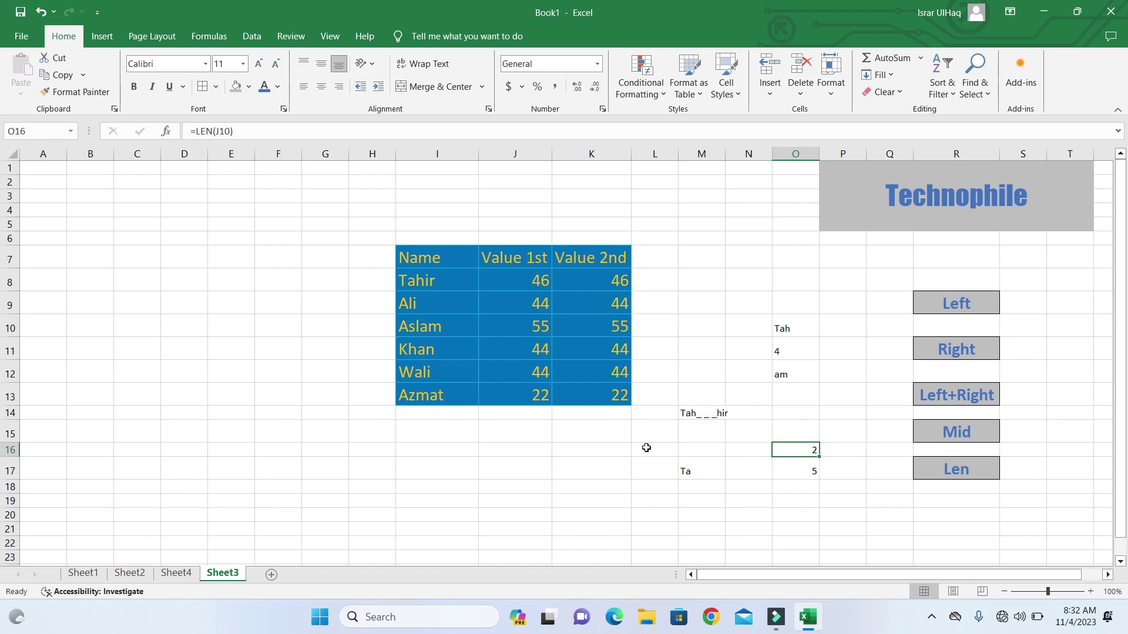
left_click(544, 327)
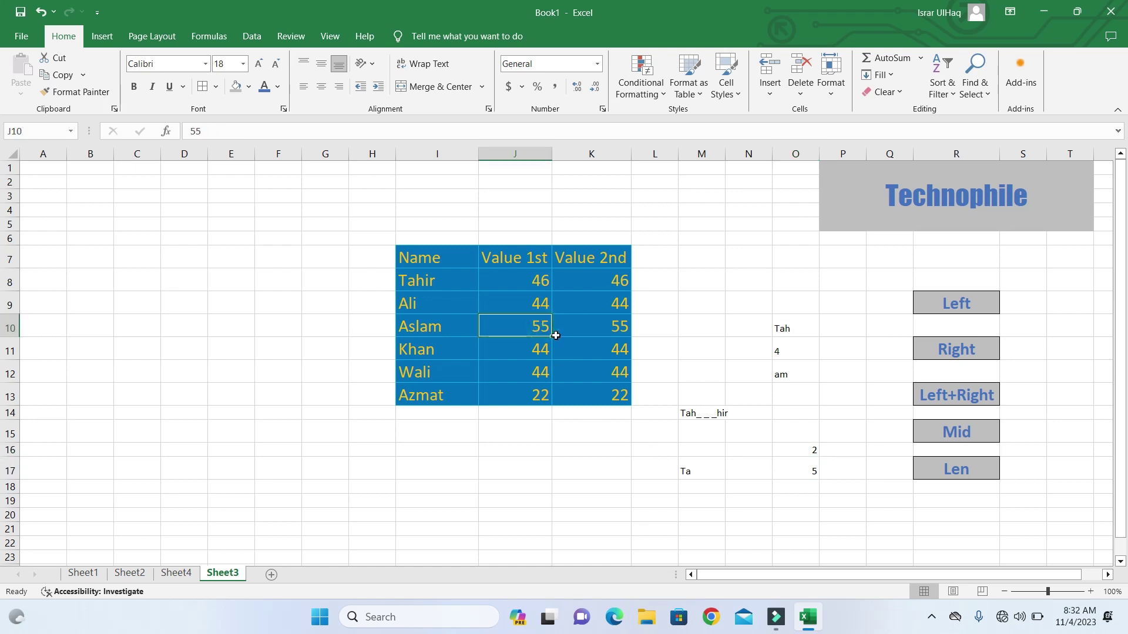